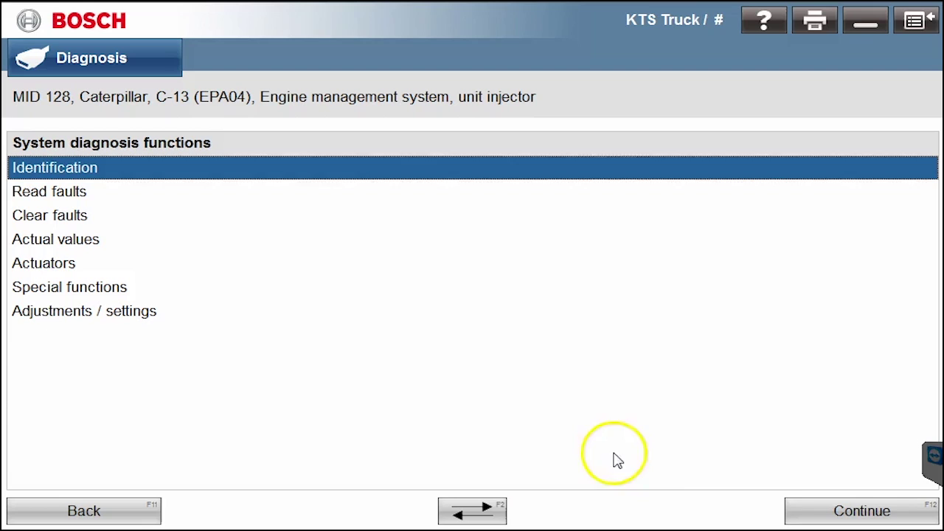
Open the ECU DATA identification of the Caterpillar C-13 engine system, look through all its entries and return to the diagnosis functions
{"action": "left_click", "coordinate": [829, 517]}
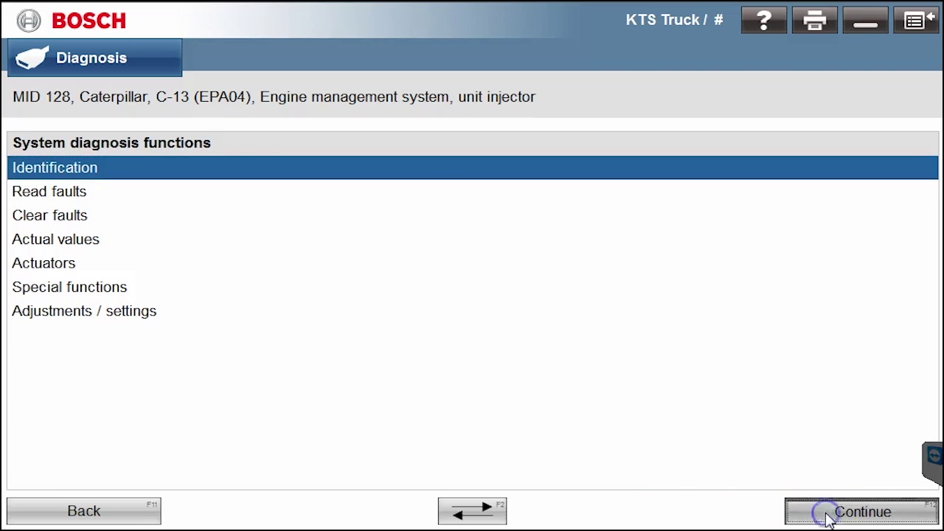
{"action": "left_click", "coordinate": [266, 171]}
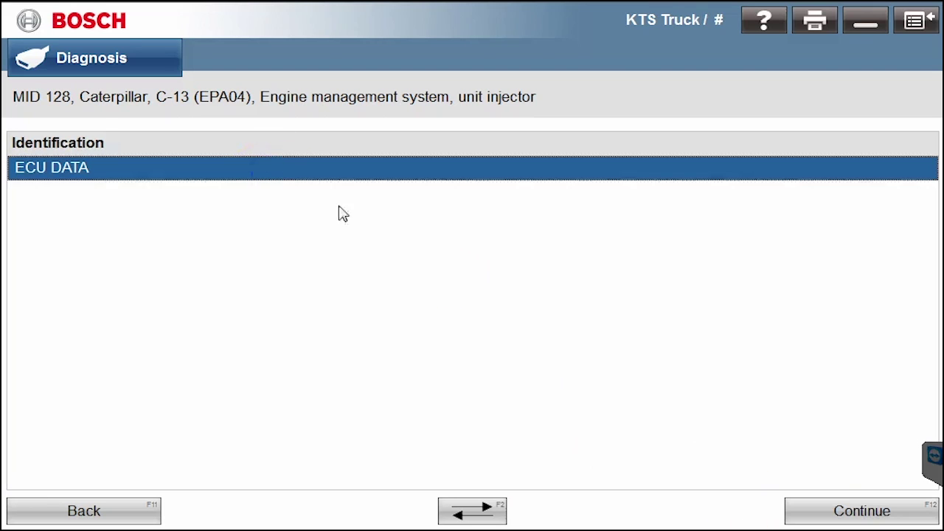
{"action": "left_click", "coordinate": [833, 517]}
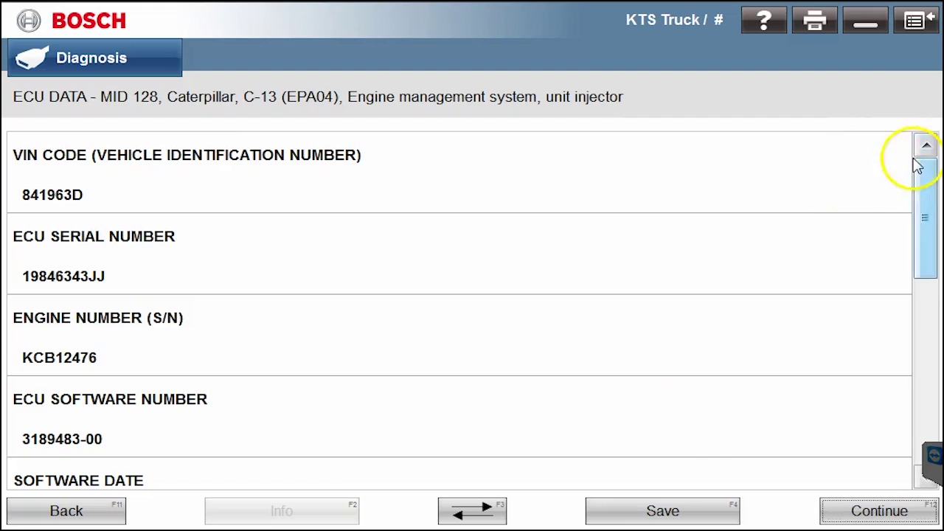
{"action": "left_click_drag", "start_coordinate": [917, 166], "coordinate": [929, 362]}
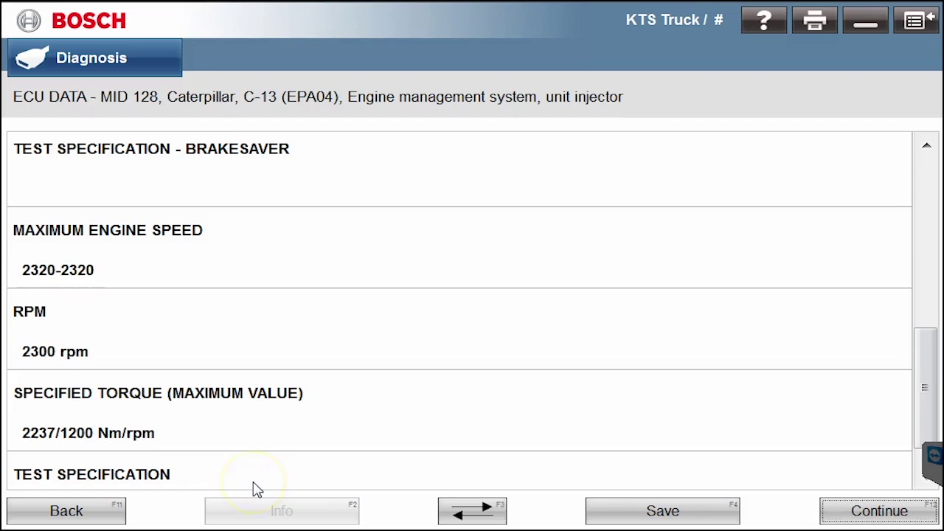
{"action": "left_click", "coordinate": [878, 517]}
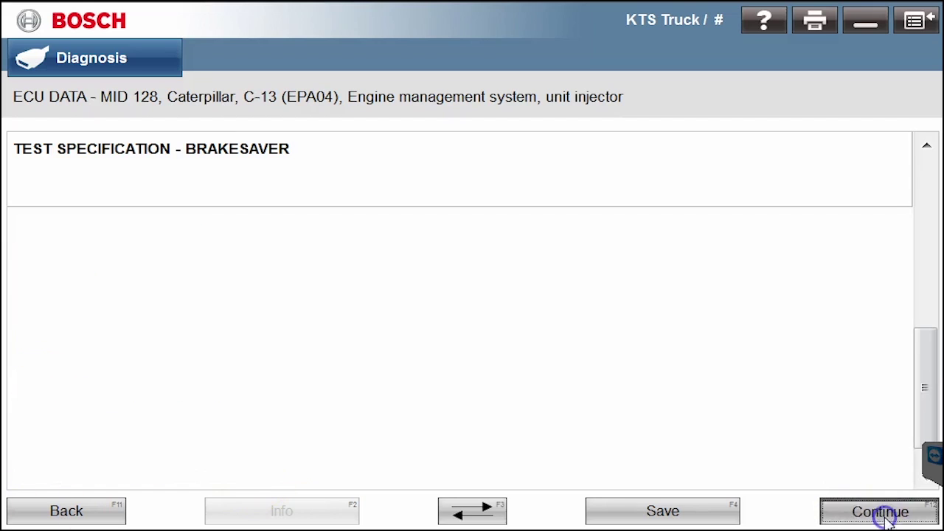
{"action": "left_click", "coordinate": [84, 512]}
Read the stored faults of the engine management system and look through the whole fault list
{"action": "left_click", "coordinate": [64, 193]}
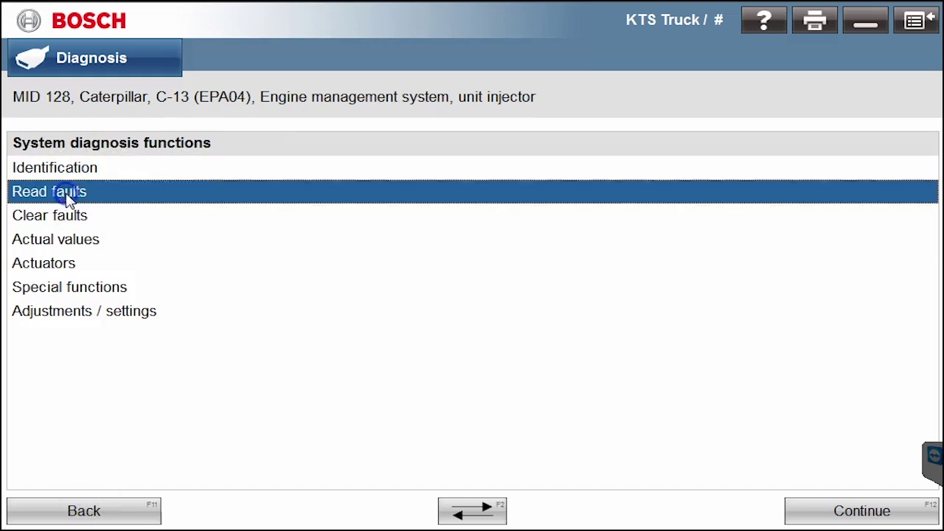
{"action": "left_click", "coordinate": [832, 515]}
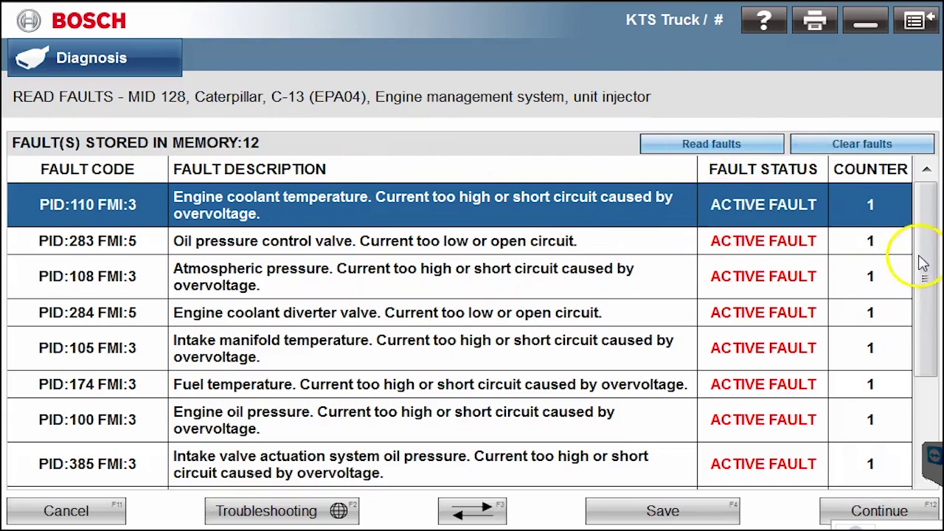
{"action": "left_click", "coordinate": [922, 295]}
{"action": "left_click_drag", "start_coordinate": [922, 295], "coordinate": [919, 346]}
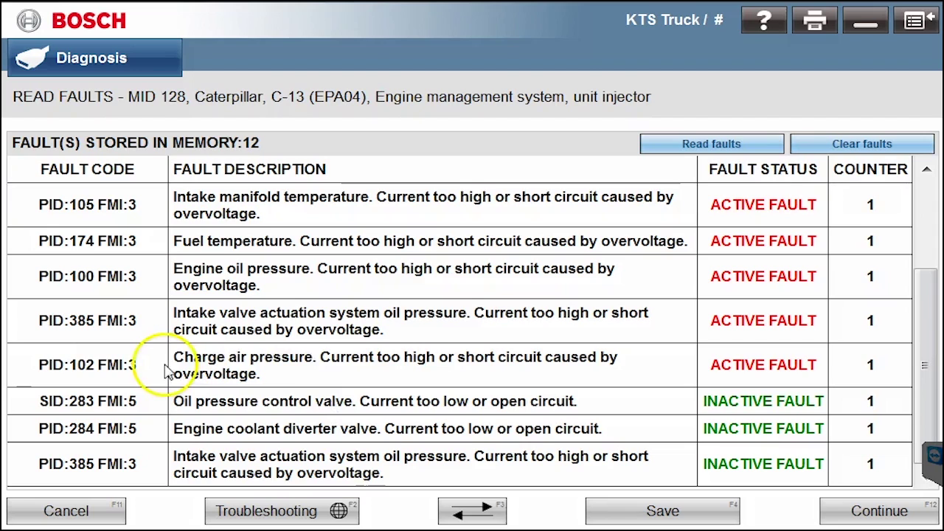
Open the troubleshooting instructions for the active PID:385 FMI:3 intake valve actuation system oil pressure fault
{"action": "left_click", "coordinate": [119, 365]}
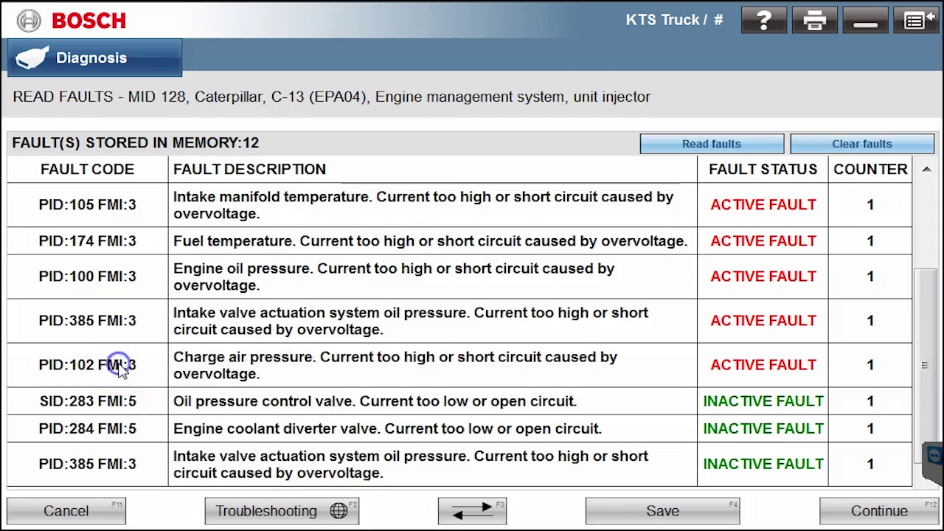
{"action": "left_click", "coordinate": [116, 323]}
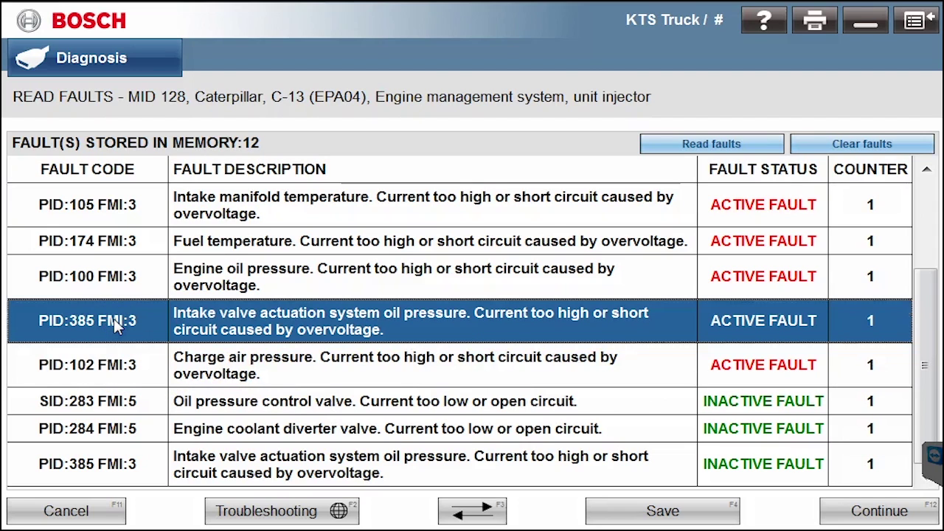
{"action": "left_click", "coordinate": [251, 510]}
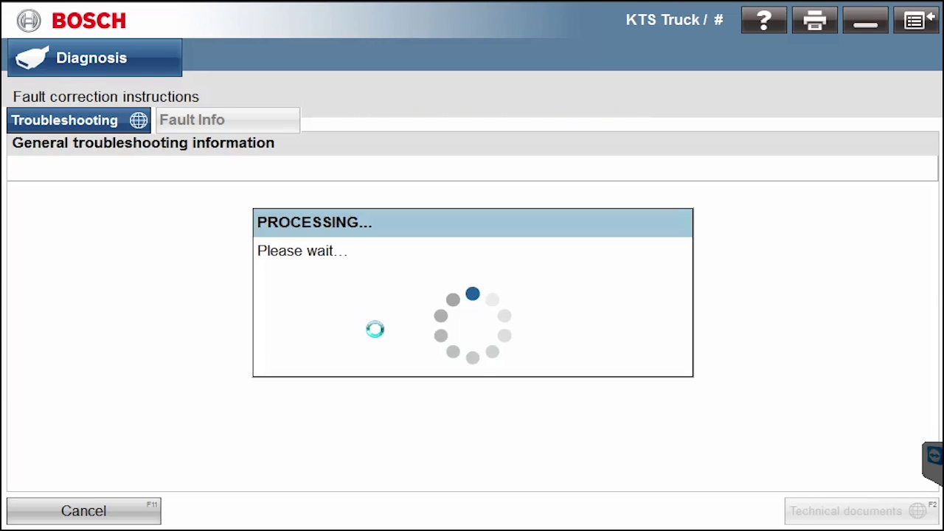
{"action": "left_click", "coordinate": [485, 353]}
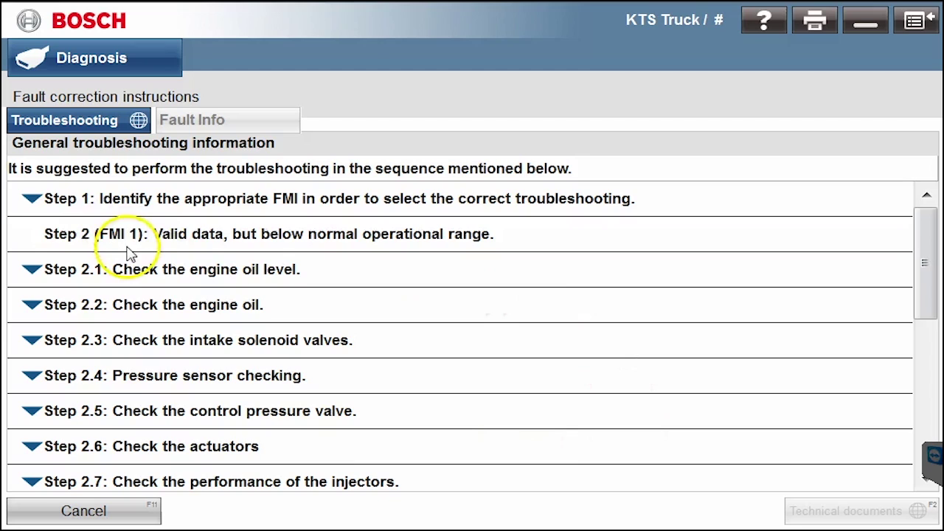
Expand Step 1, Step 2.2 and Step 2.3 of the fault correction instructions and look through the remaining steps
{"action": "left_click", "coordinate": [28, 200]}
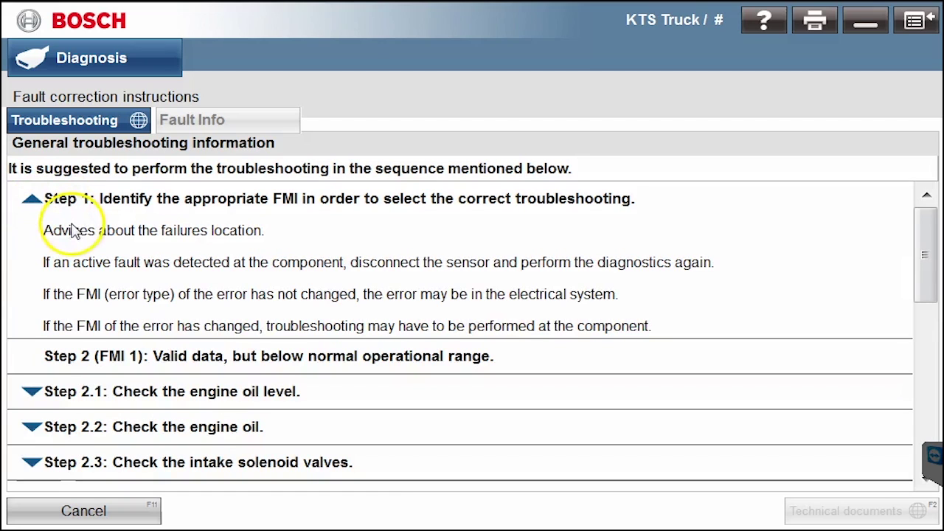
{"action": "left_click", "coordinate": [94, 395]}
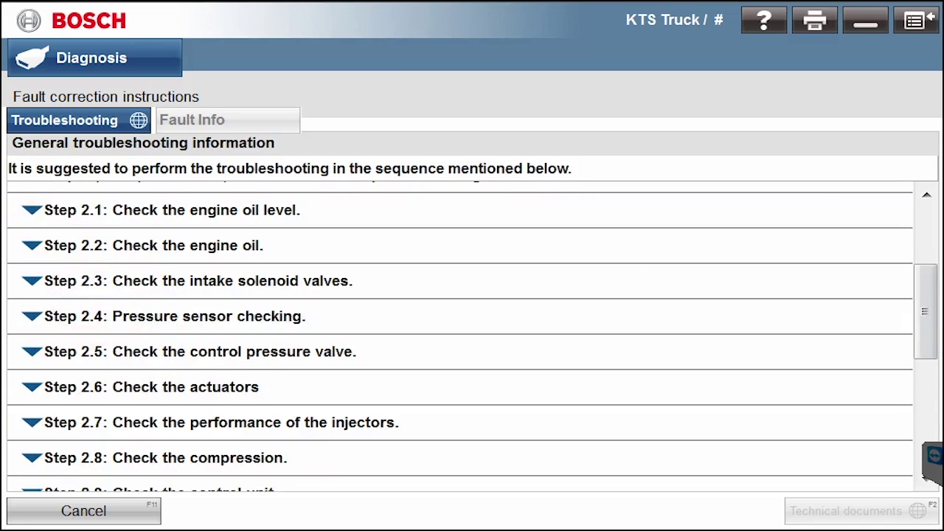
{"action": "left_click", "coordinate": [52, 253]}
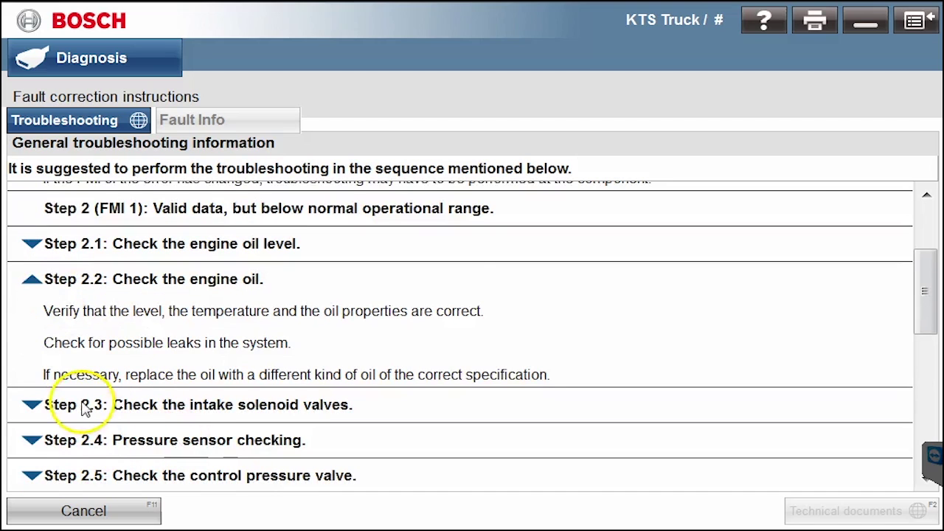
{"action": "left_click", "coordinate": [931, 414]}
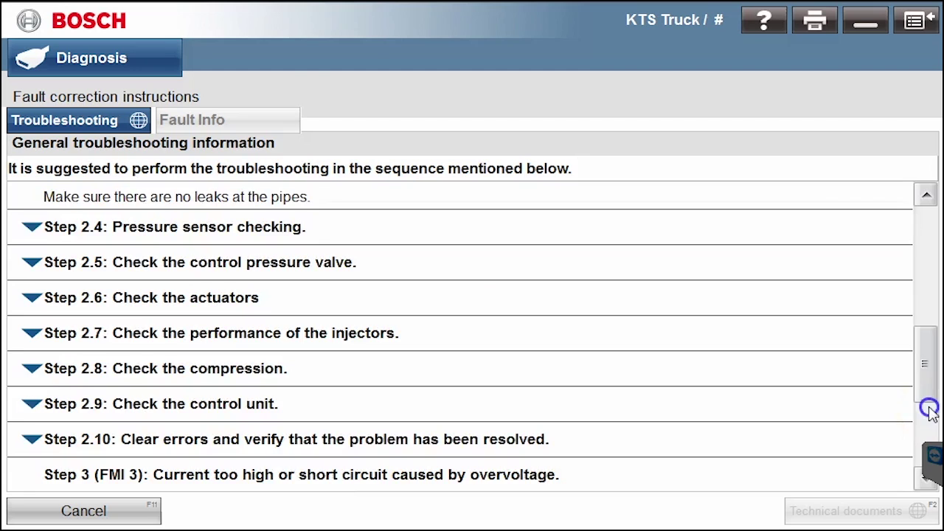
{"action": "left_click", "coordinate": [931, 415]}
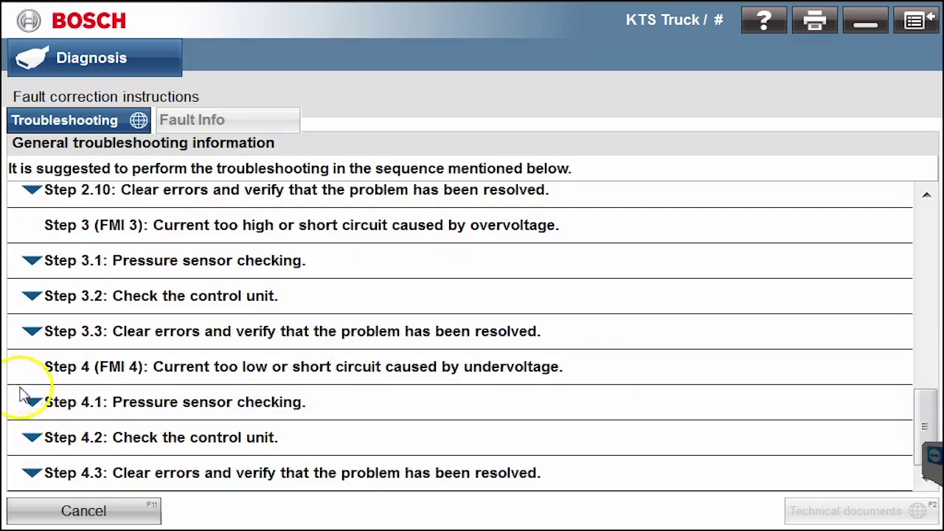
Expand Step 4.1, Pressure sensor checking, and examine the B14.1 inlet control valve sensor illustration
{"action": "left_click", "coordinate": [94, 405]}
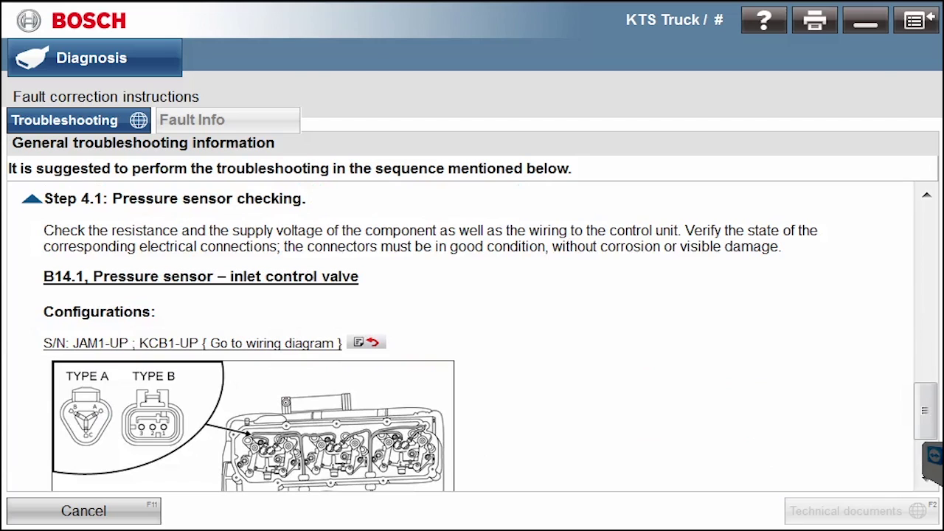
{"action": "left_click", "coordinate": [924, 479]}
{"action": "left_click", "coordinate": [924, 480]}
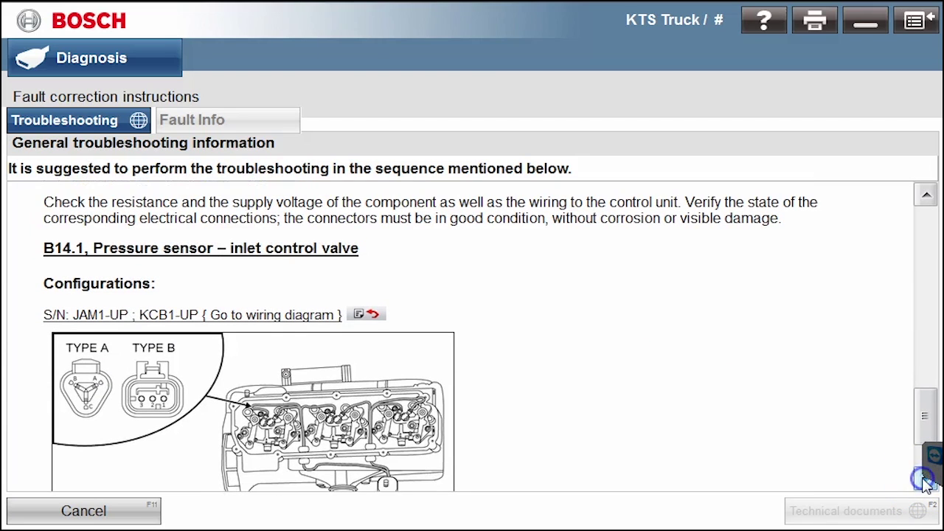
{"action": "left_click", "coordinate": [924, 479]}
{"action": "left_click", "coordinate": [924, 479]}
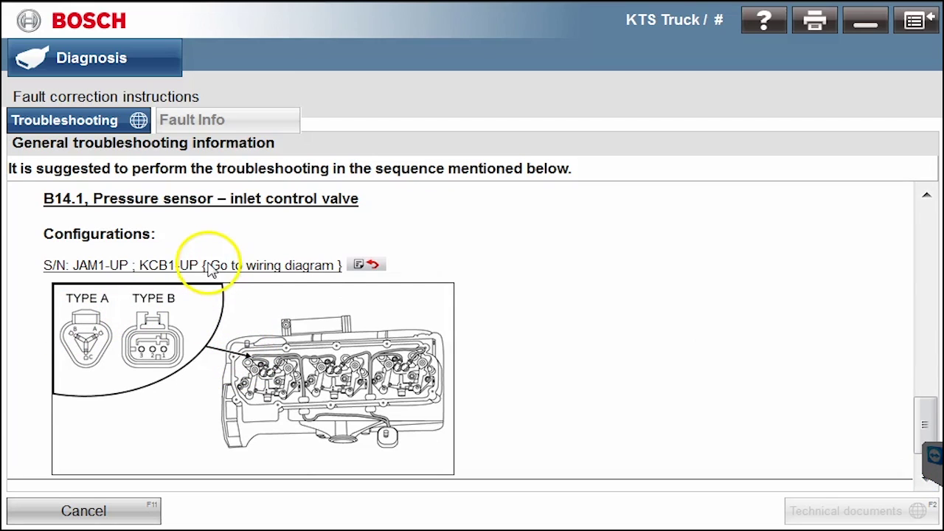
Open the wiring diagram for pressure sensor B14.1, browse its list of circuit symbols and return to the troubleshooting instructions
{"action": "left_click", "coordinate": [371, 264]}
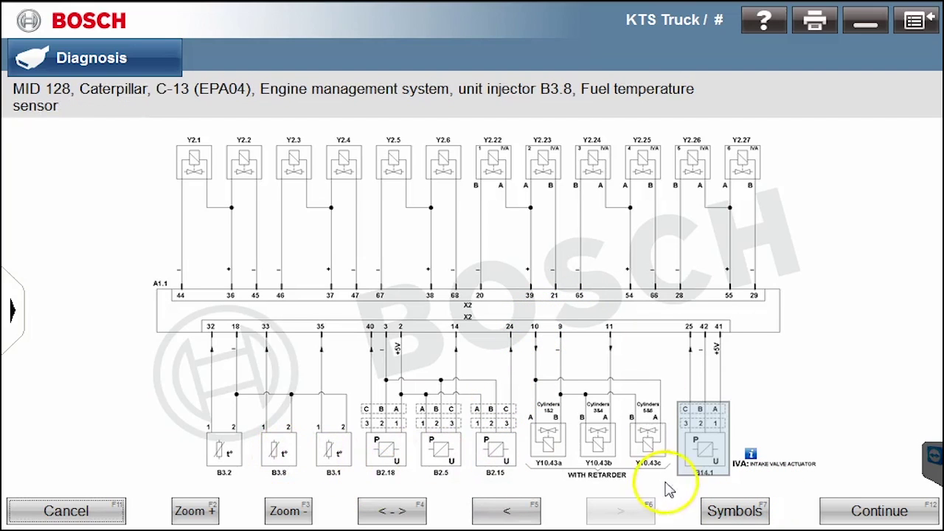
{"action": "left_click", "coordinate": [717, 509]}
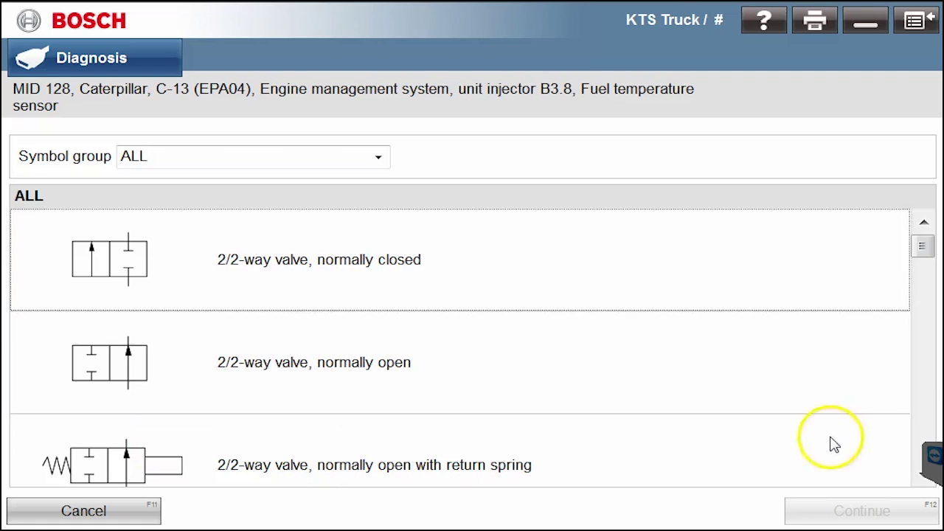
{"action": "left_click", "coordinate": [933, 418]}
{"action": "left_click", "coordinate": [930, 466]}
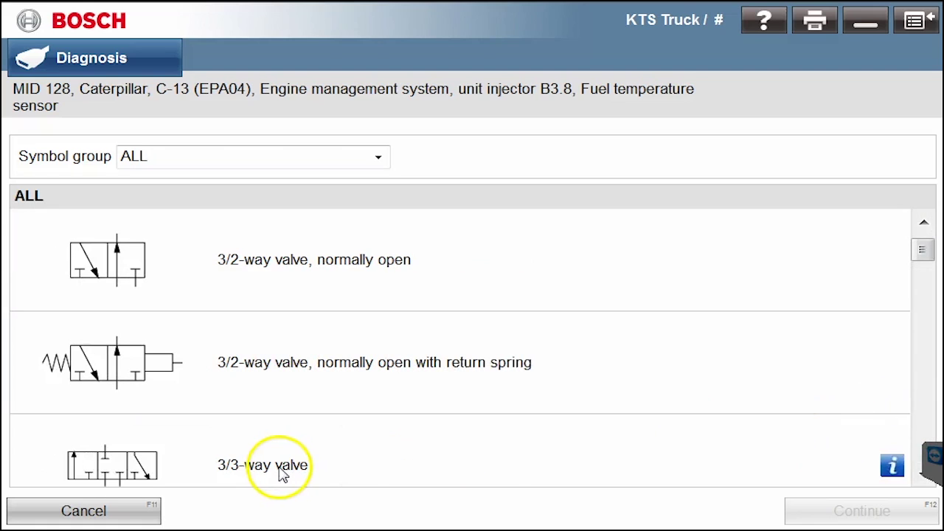
{"action": "left_click", "coordinate": [67, 509]}
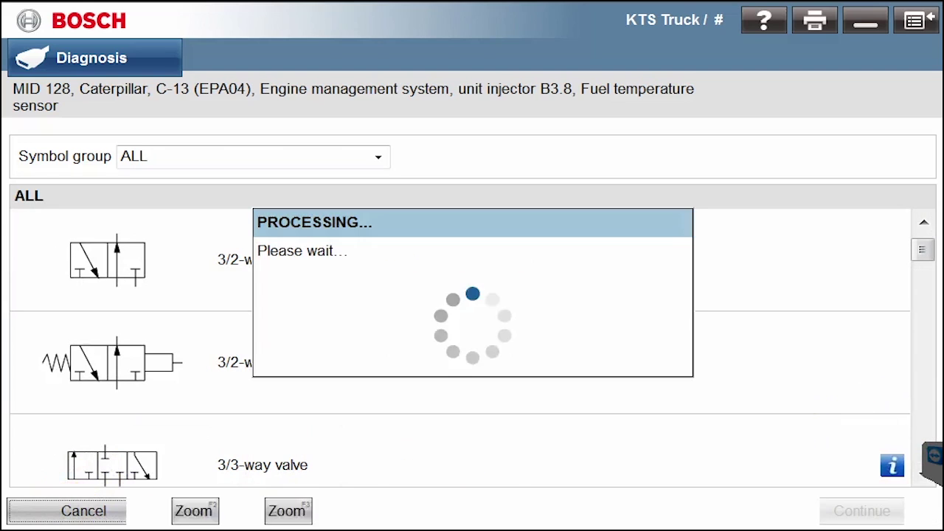
{"action": "left_click", "coordinate": [86, 520]}
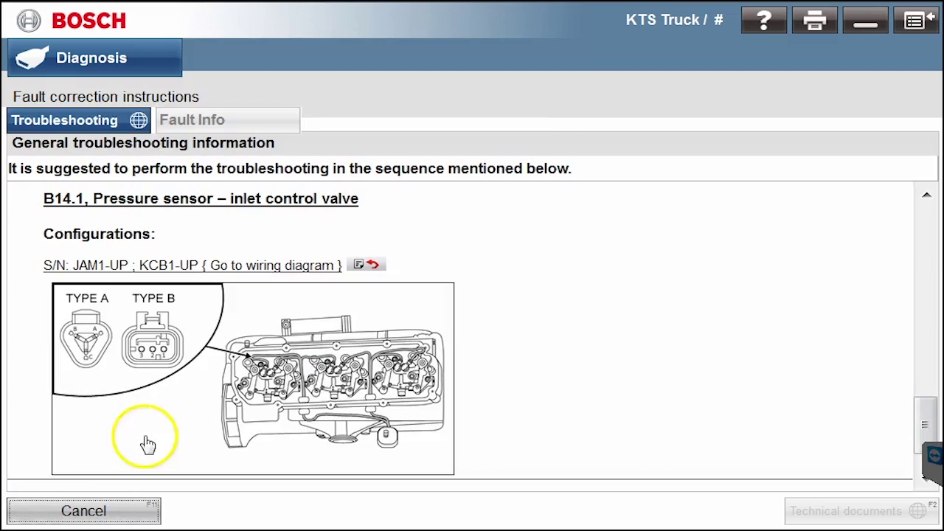
Leave the troubleshooting and fault list, and open the Actual values function of the engine management system
{"action": "left_click", "coordinate": [81, 509]}
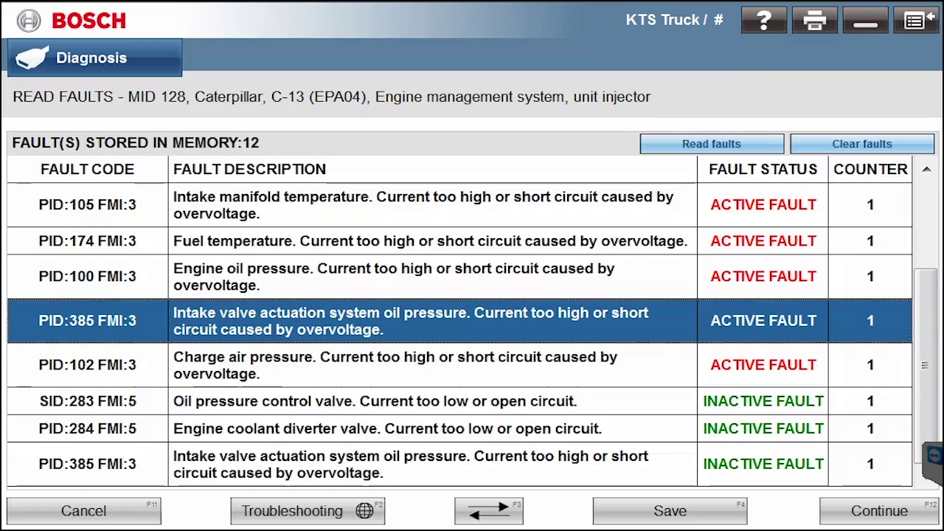
{"action": "left_click", "coordinate": [81, 517]}
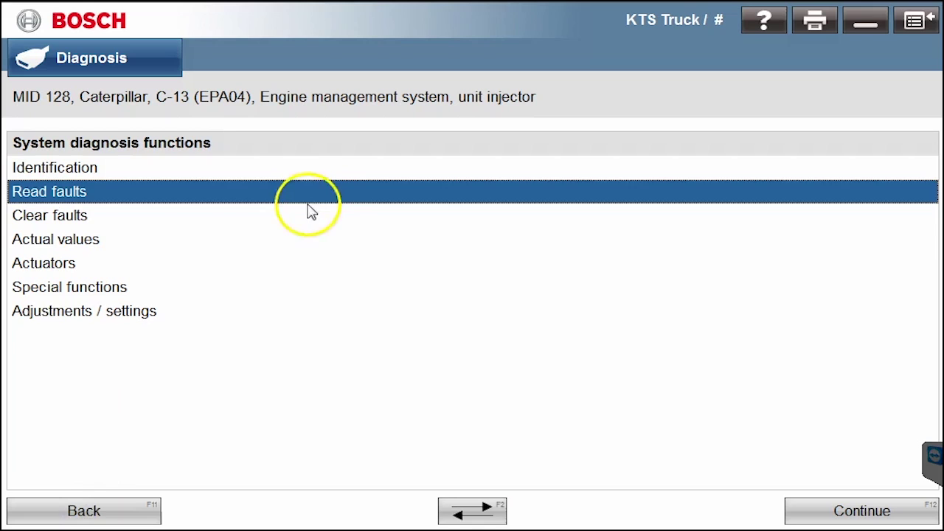
{"action": "left_click", "coordinate": [53, 216]}
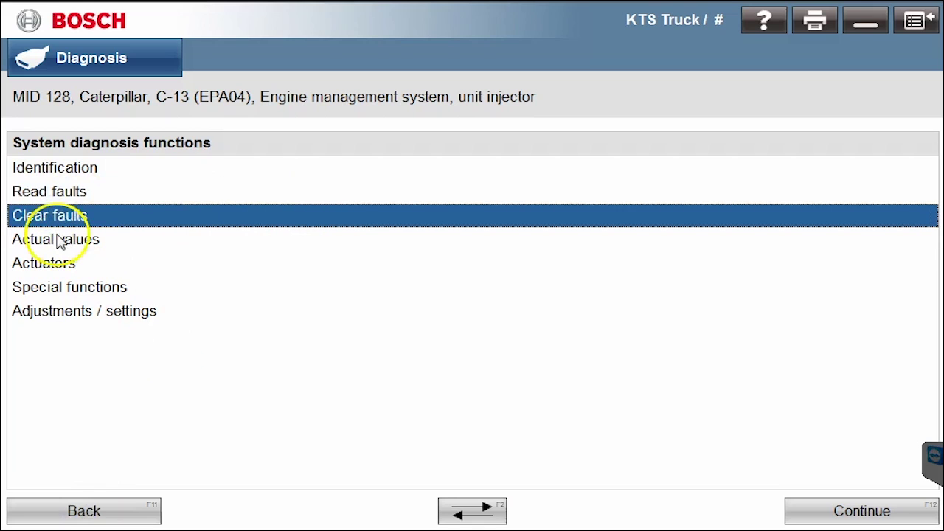
{"action": "left_click", "coordinate": [44, 240]}
{"action": "left_click", "coordinate": [680, 486]}
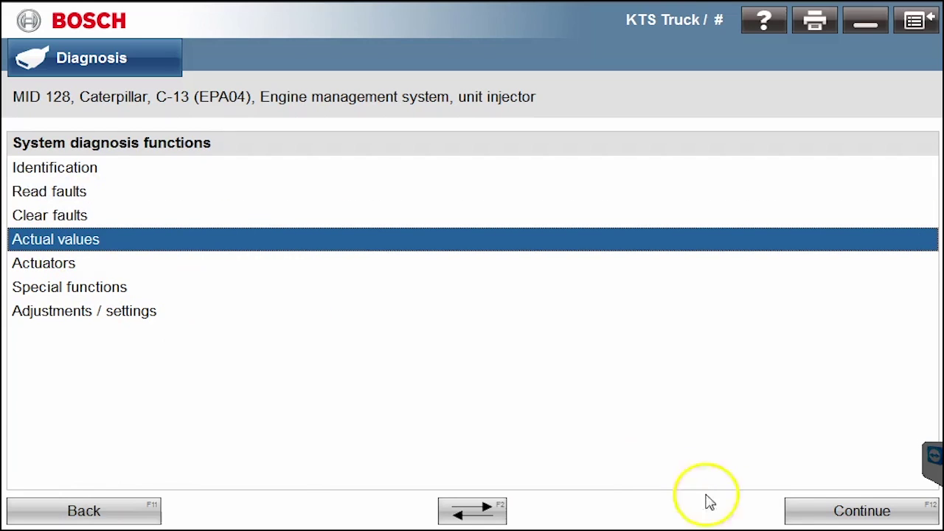
{"action": "left_click", "coordinate": [795, 514]}
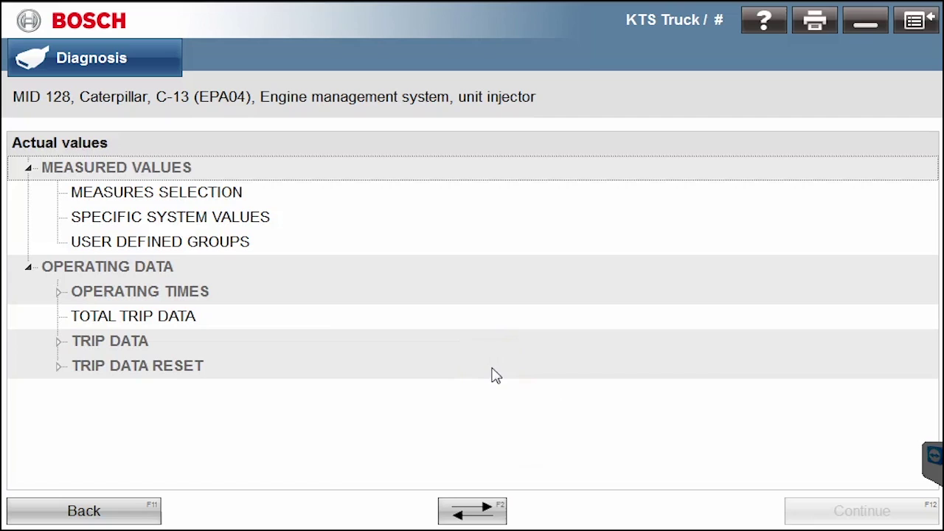
Expand the Operating times group under Operating data to show its engine and vehicle speed entries
{"action": "left_click", "coordinate": [68, 295]}
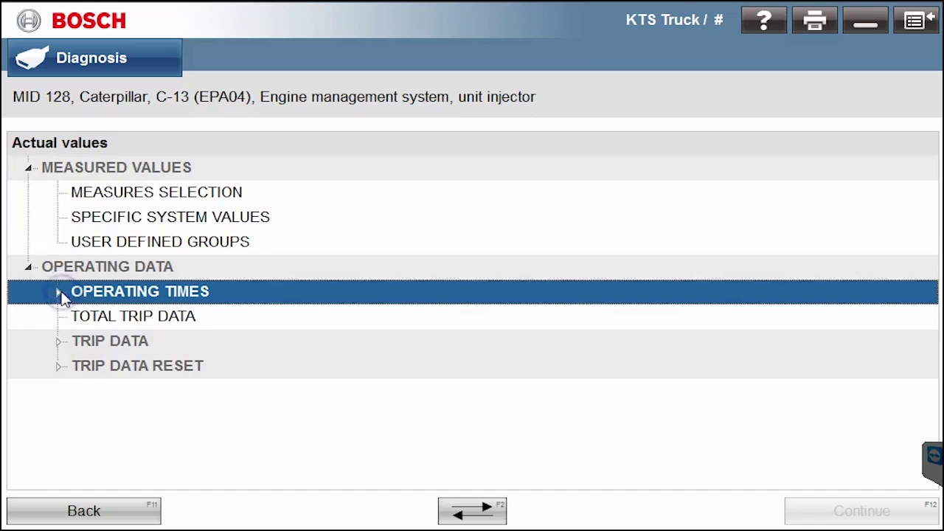
{"action": "left_click", "coordinate": [59, 294]}
{"action": "left_click", "coordinate": [59, 293]}
{"action": "left_click", "coordinate": [59, 293]}
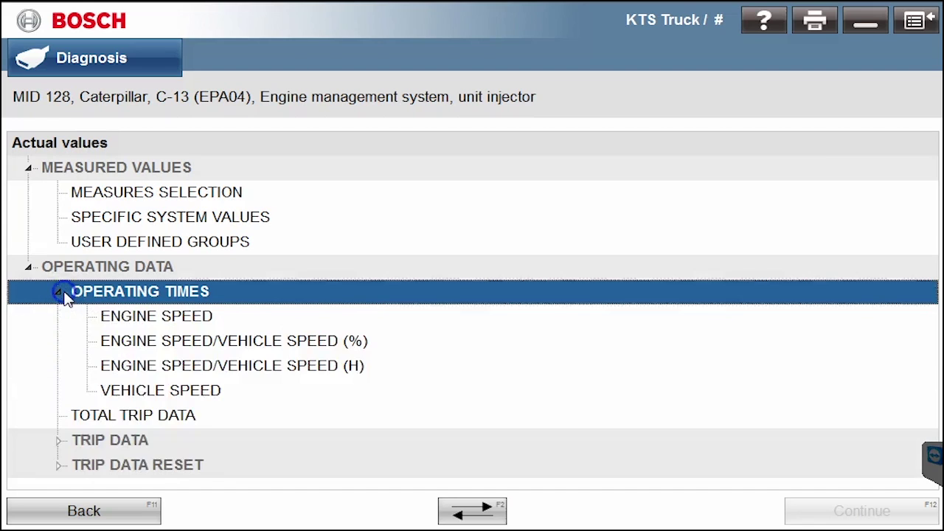
{"action": "left_click", "coordinate": [59, 293]}
{"action": "left_click", "coordinate": [59, 293]}
{"action": "left_click", "coordinate": [59, 293]}
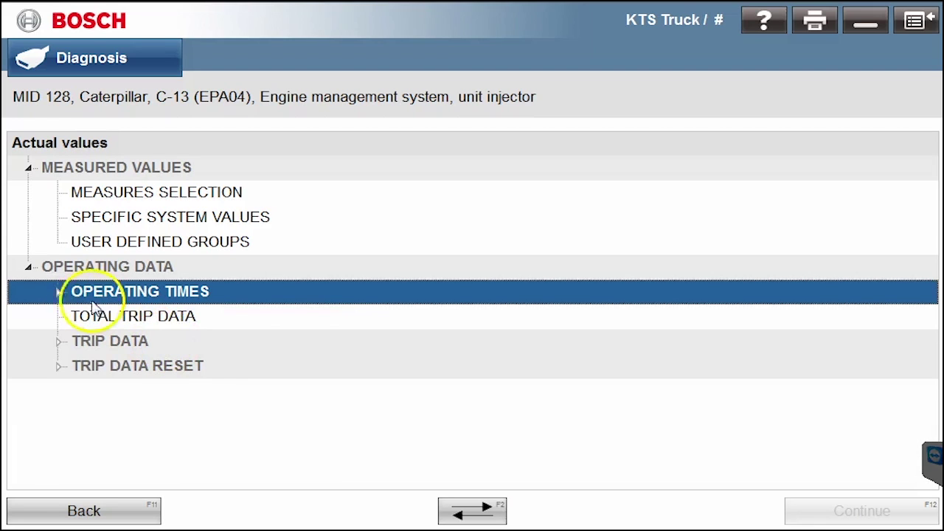
{"action": "left_click", "coordinate": [59, 293]}
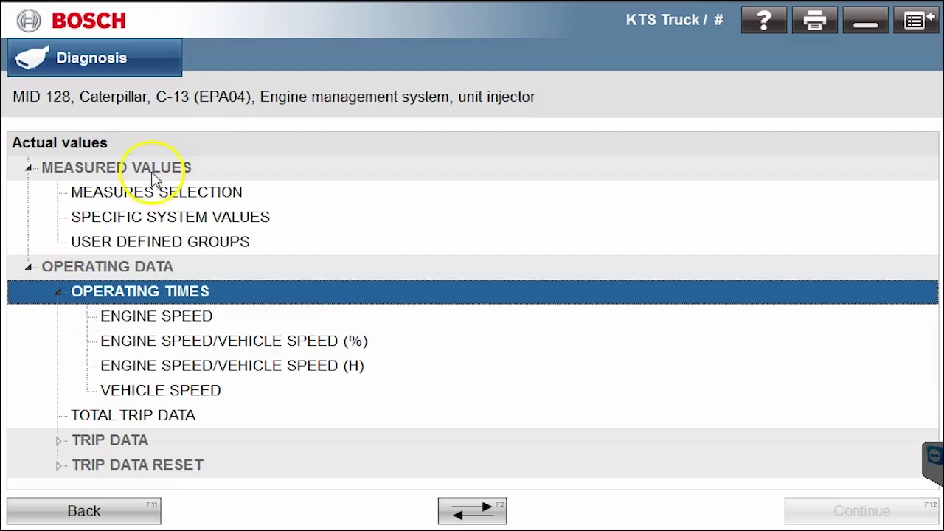
Open the Measures selection under Measured values, select all actual values and display their readings
{"action": "left_click", "coordinate": [131, 198]}
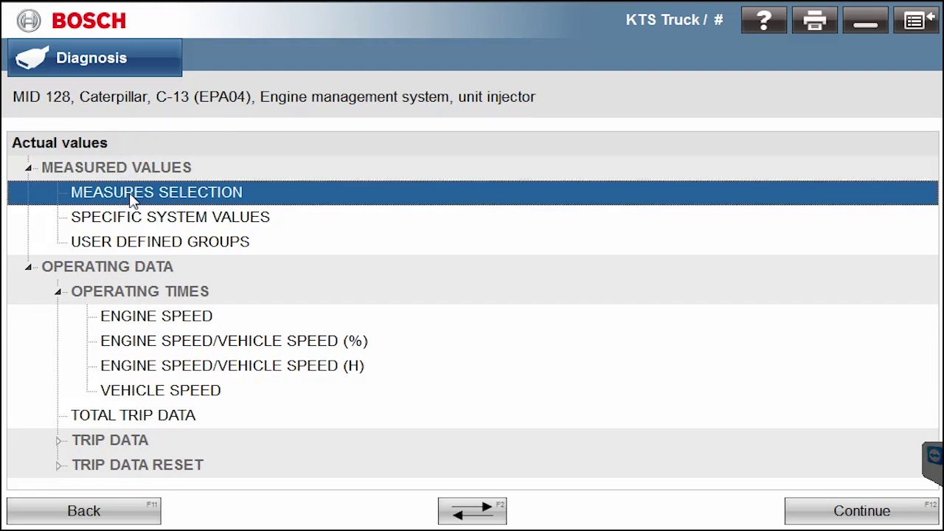
{"action": "left_click", "coordinate": [830, 509]}
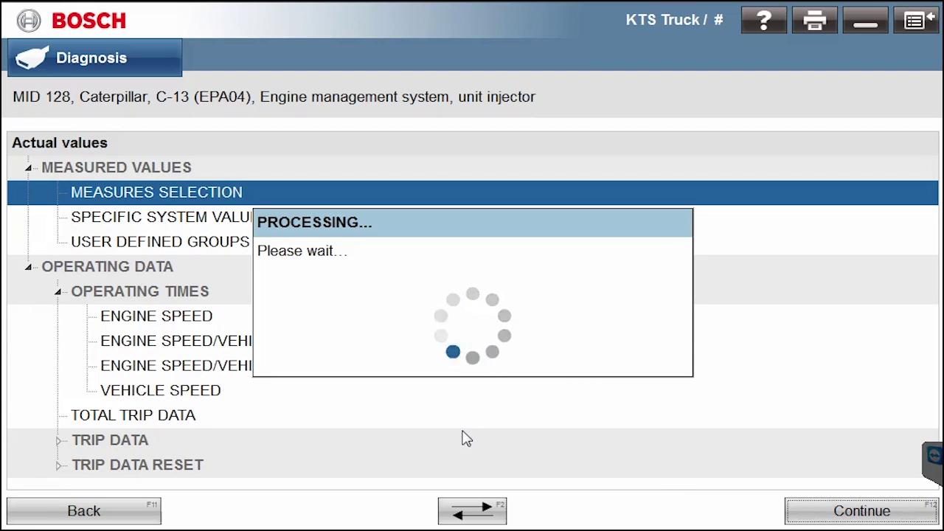
{"action": "left_click", "coordinate": [122, 227]}
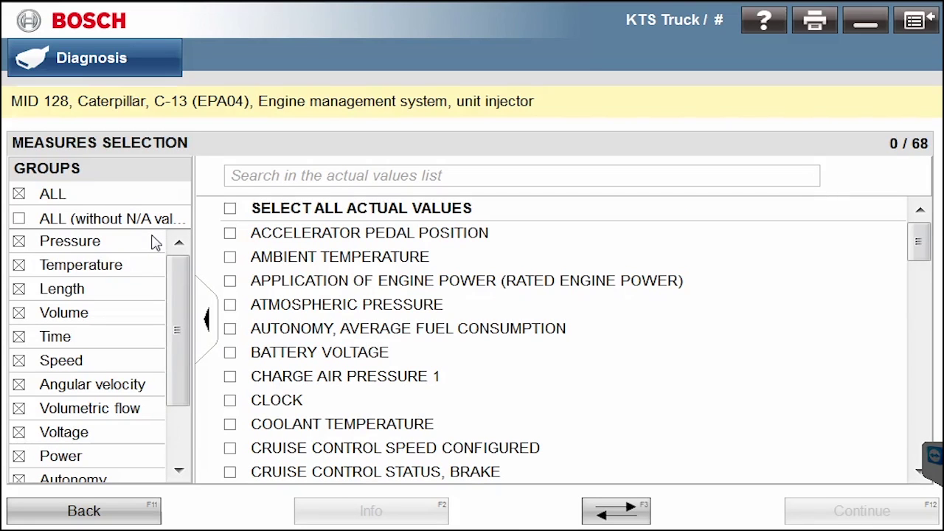
{"action": "left_click", "coordinate": [230, 208]}
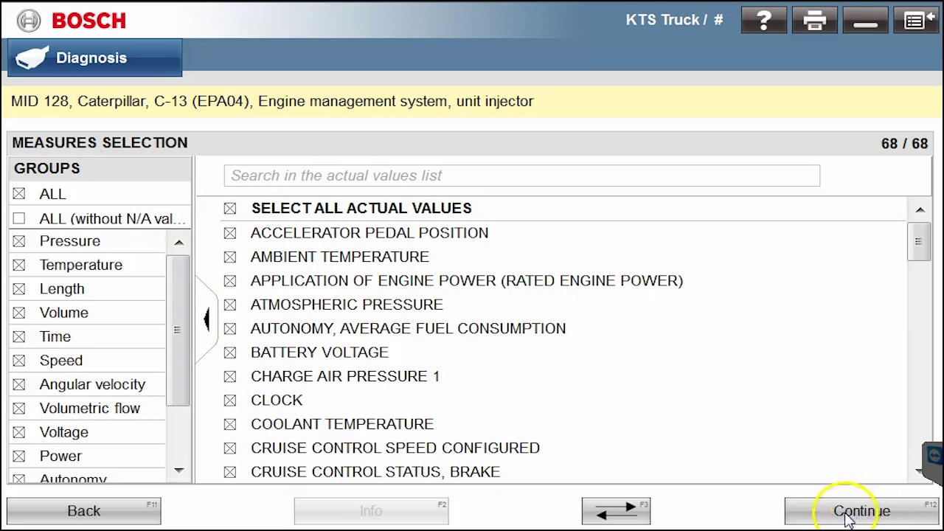
{"action": "left_click", "coordinate": [854, 511]}
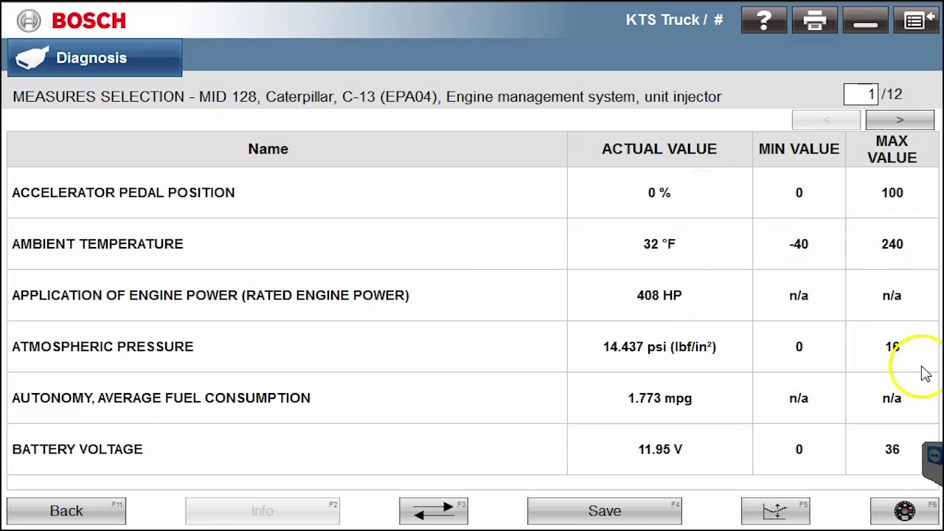
Leave the actual values and open the Actuators function to view its list of tests
{"action": "left_click", "coordinate": [38, 514]}
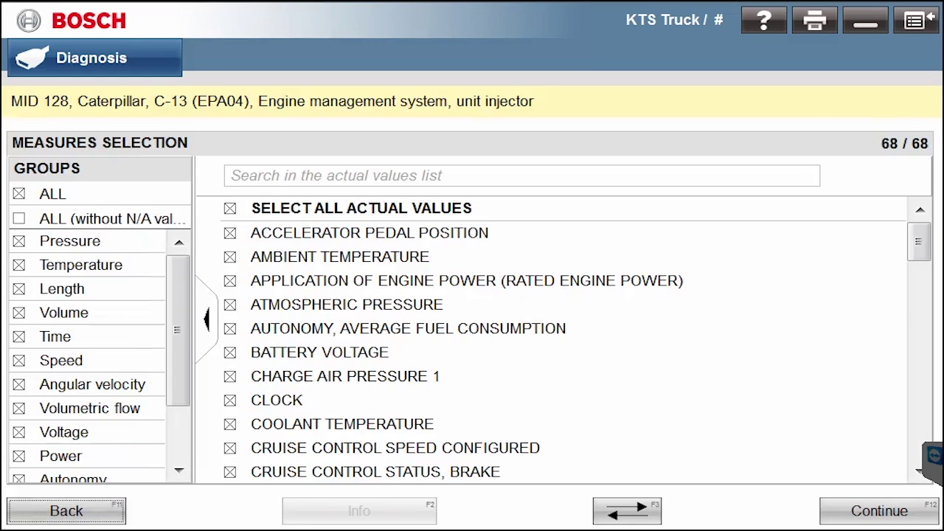
{"action": "left_click", "coordinate": [110, 517]}
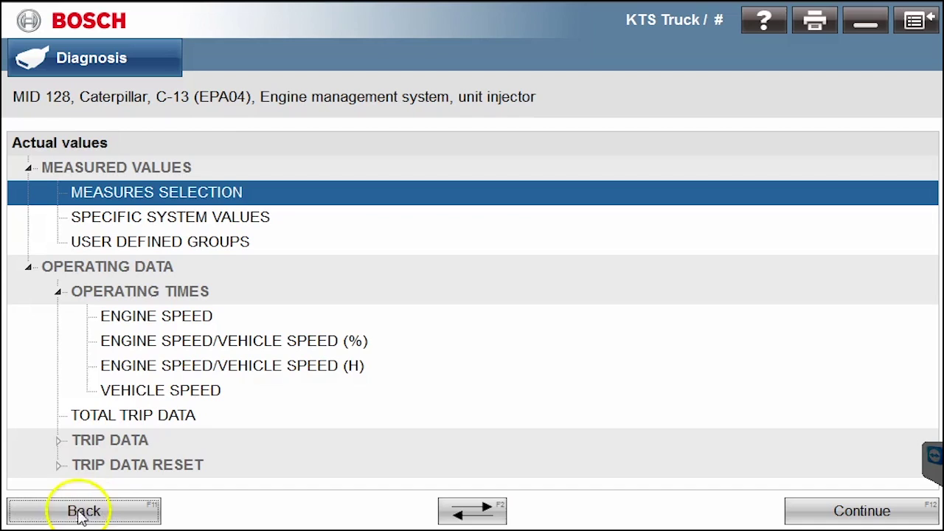
{"action": "left_click", "coordinate": [27, 513]}
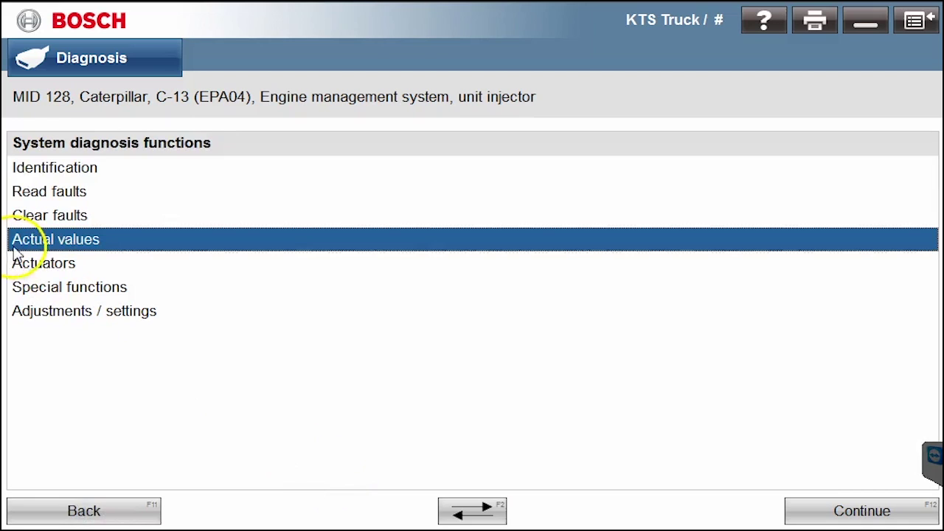
{"action": "left_click", "coordinate": [28, 267]}
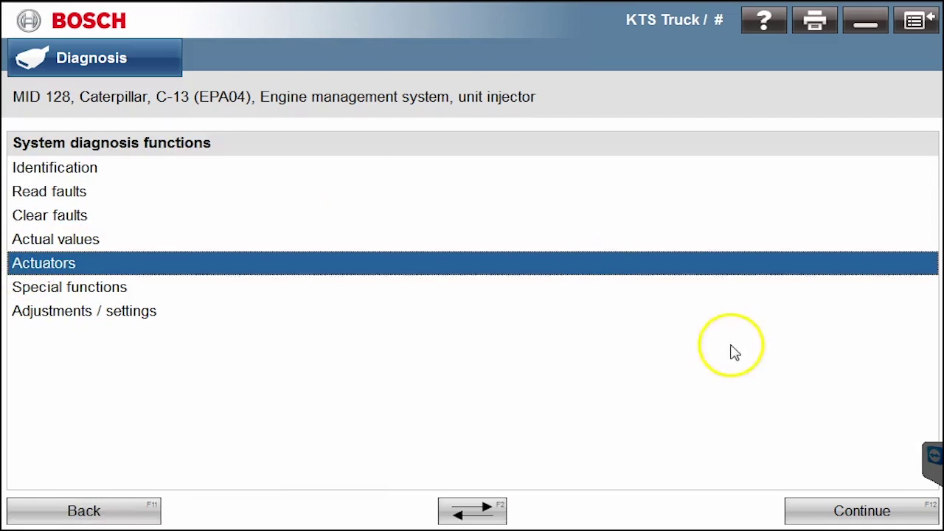
{"action": "left_click", "coordinate": [823, 512]}
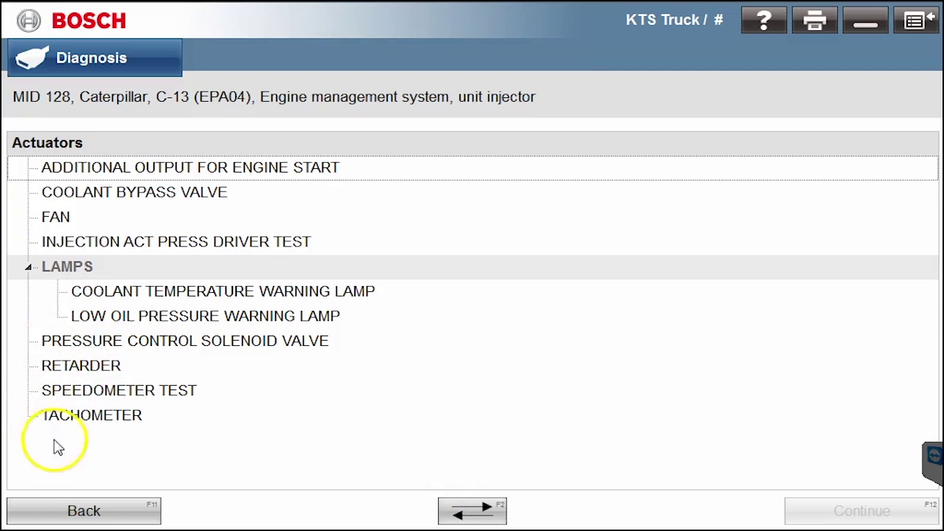
Leave the actuators list and open Special functions for the engine management system
{"action": "left_click", "coordinate": [122, 512]}
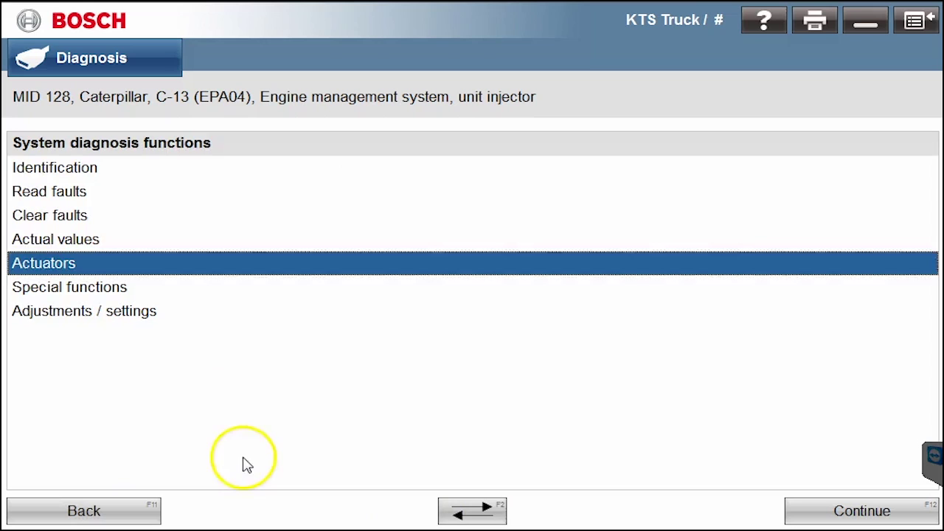
{"action": "left_click", "coordinate": [25, 294]}
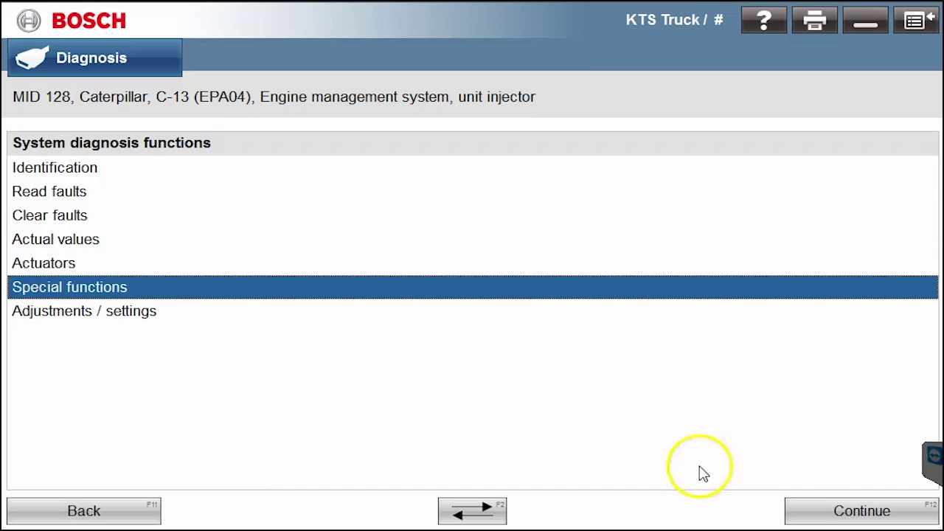
{"action": "left_click", "coordinate": [802, 512]}
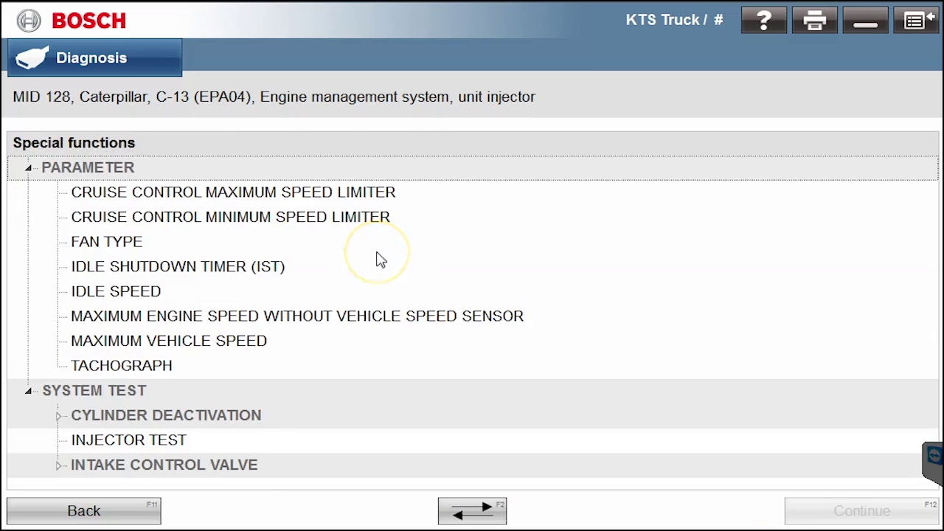
{"action": "left_click", "coordinate": [177, 243]}
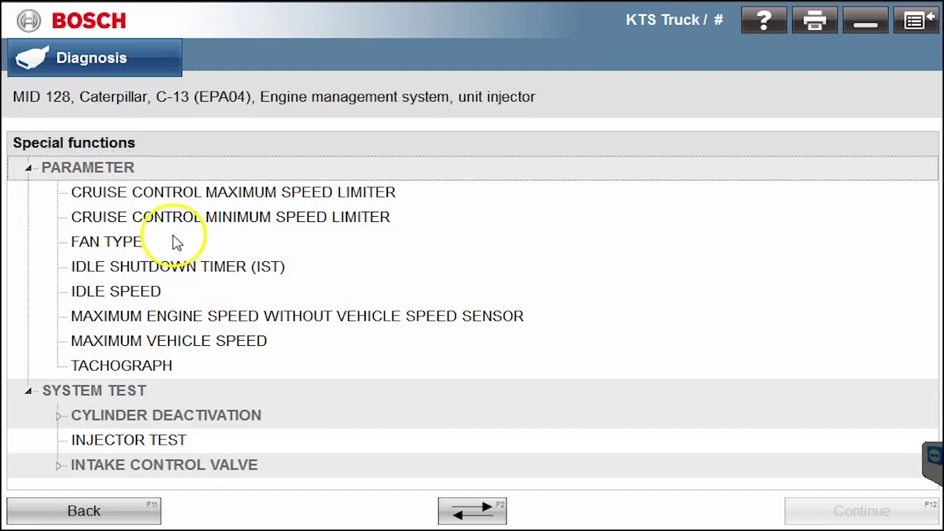
Expand the Cylinder deactivation group under System test to show its process entries
{"action": "left_click", "coordinate": [62, 418]}
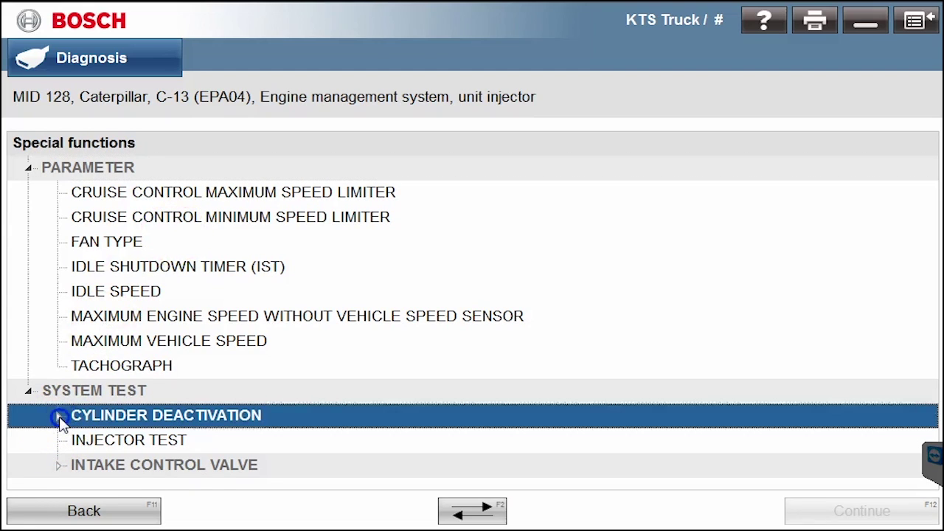
{"action": "left_click", "coordinate": [60, 419]}
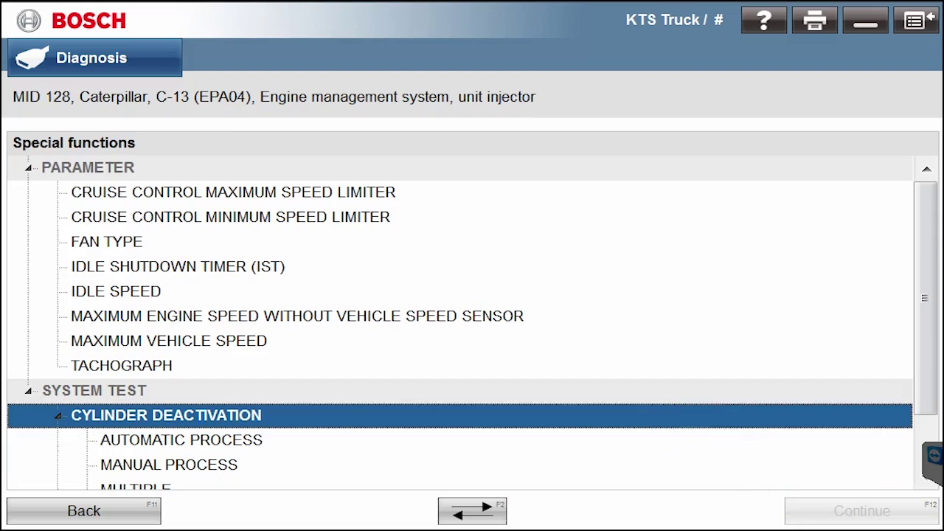
{"action": "left_click", "coordinate": [928, 479]}
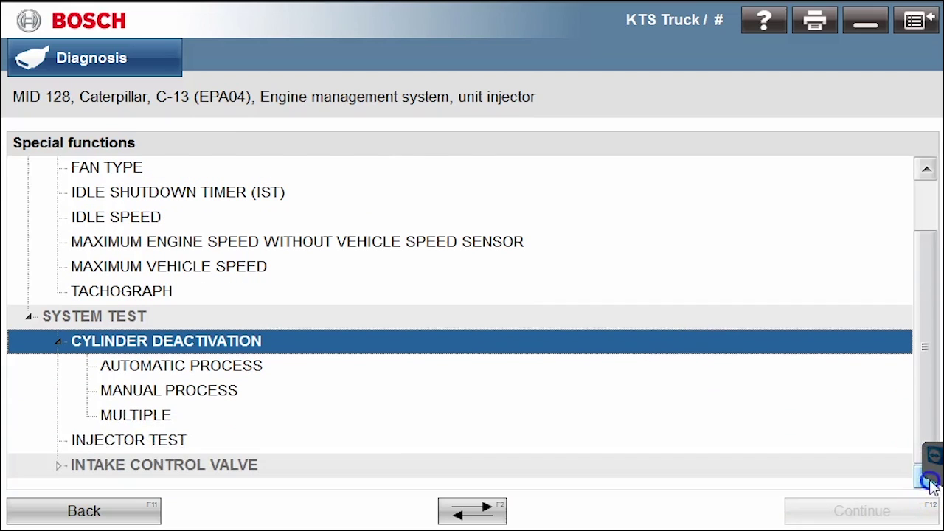
Expand the Intake control valve group under System test to show its KOEO and KOER tests
{"action": "left_click", "coordinate": [70, 470]}
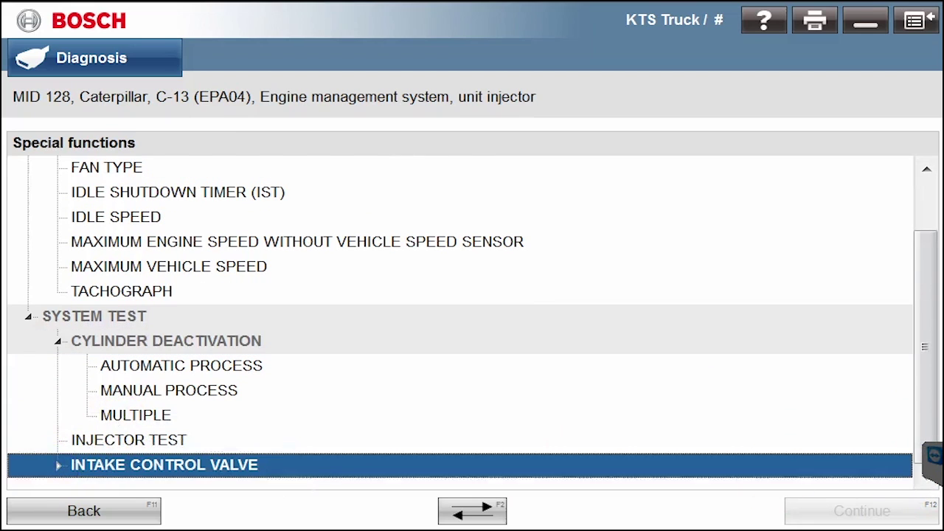
{"action": "left_click", "coordinate": [62, 466]}
{"action": "left_click", "coordinate": [547, 472]}
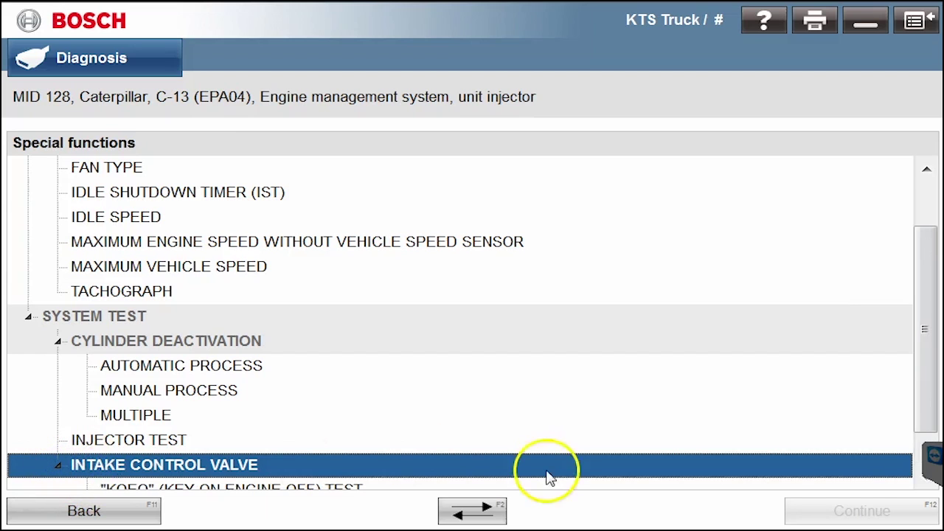
{"action": "left_click", "coordinate": [927, 481]}
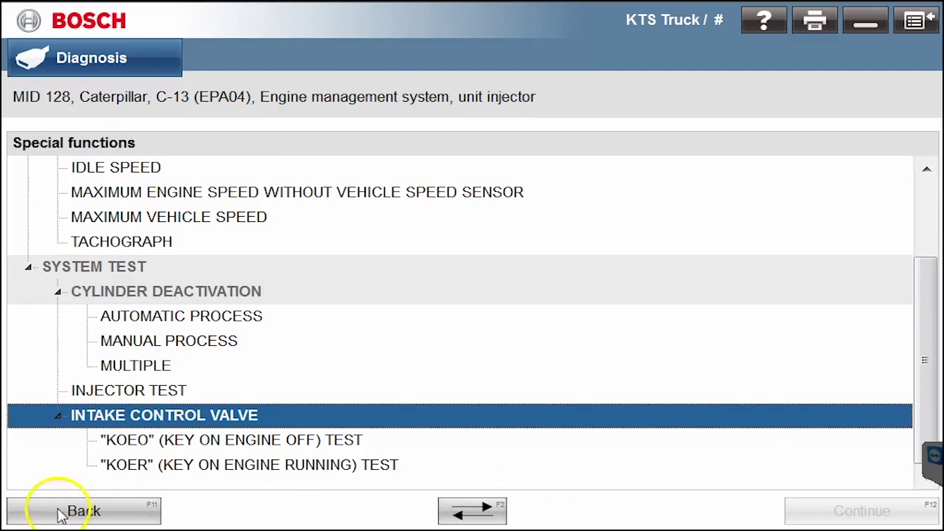
Leave the special functions and open Adjustments / settings
{"action": "left_click", "coordinate": [30, 510]}
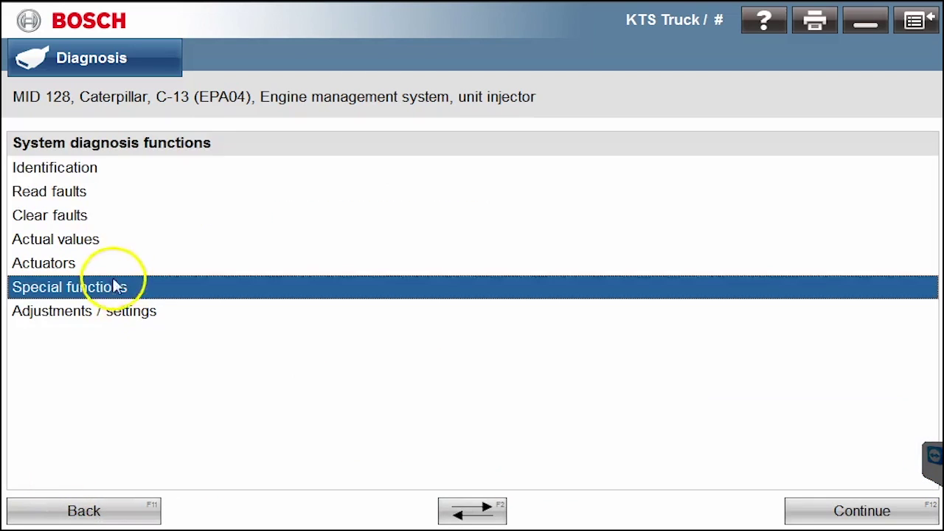
{"action": "left_click", "coordinate": [76, 312]}
{"action": "left_click", "coordinate": [839, 513]}
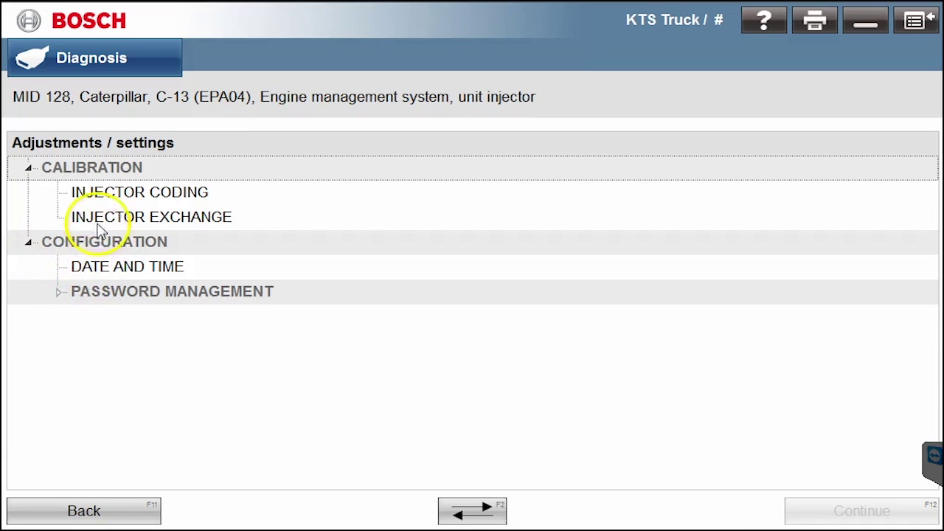
Start Injector coding under Calibration and display the current code of injector 1
{"action": "left_click", "coordinate": [127, 196]}
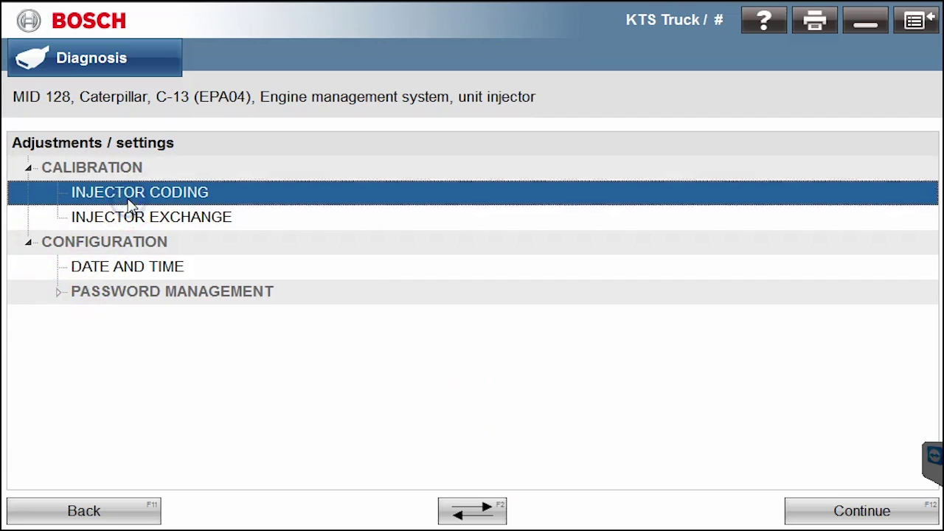
{"action": "left_click", "coordinate": [860, 511]}
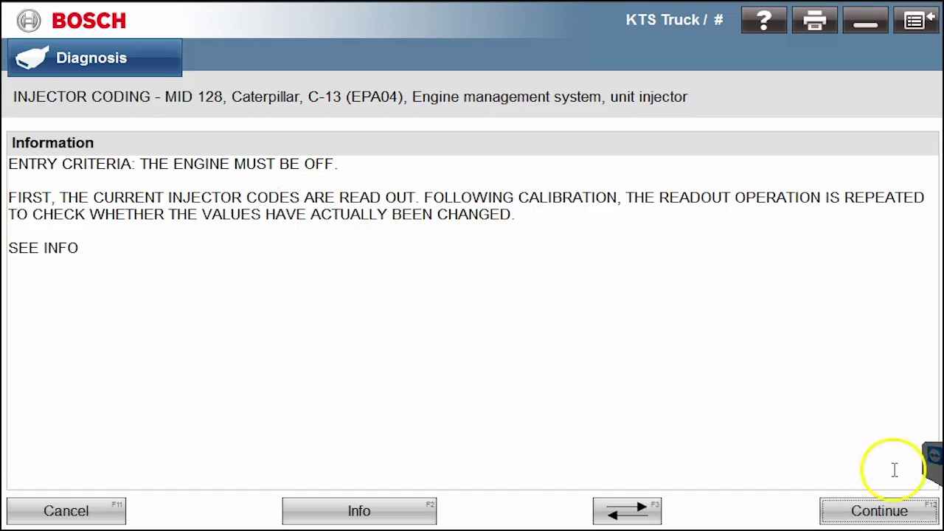
{"action": "left_click", "coordinate": [854, 516]}
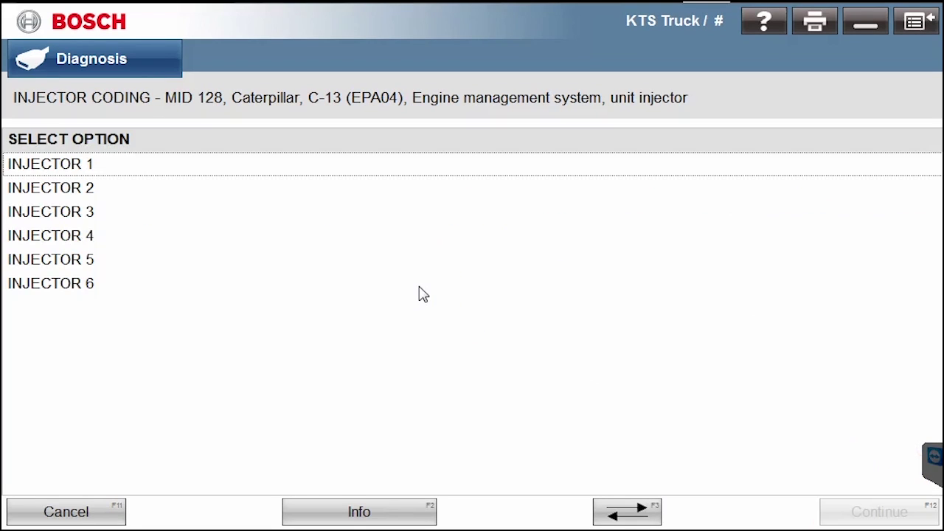
{"action": "left_click", "coordinate": [87, 163]}
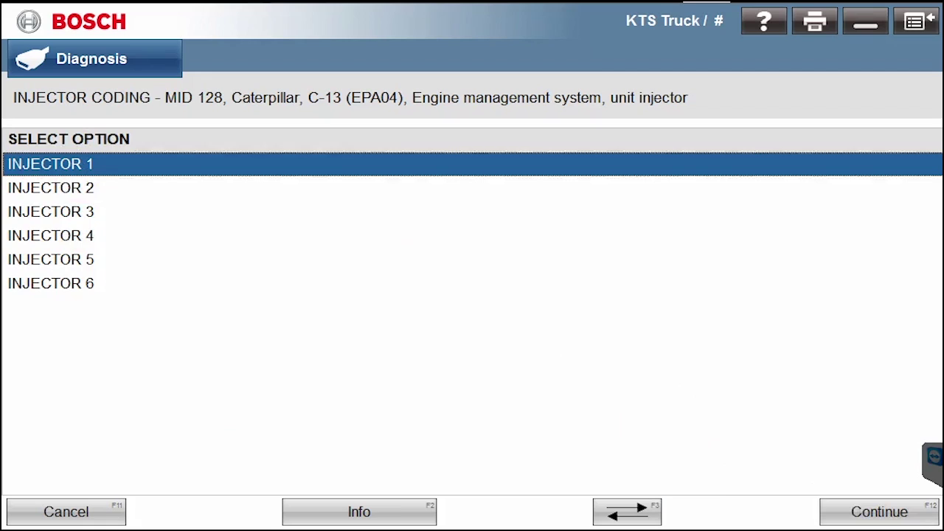
{"action": "left_click", "coordinate": [877, 515]}
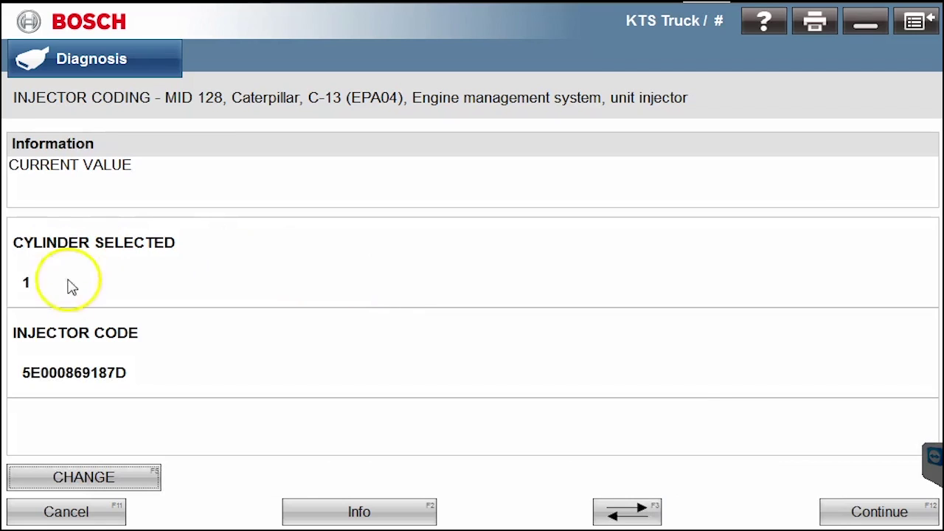
Start changing the code of injector 1 to browse for a .trm parameter file, and cancel back to the system diagnosis functions
{"action": "left_click", "coordinate": [52, 478]}
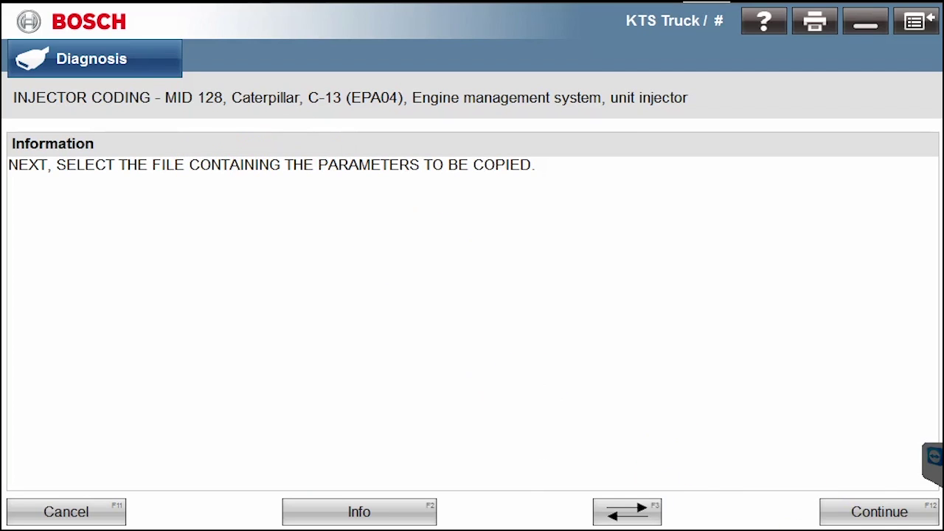
{"action": "left_click", "coordinate": [871, 517]}
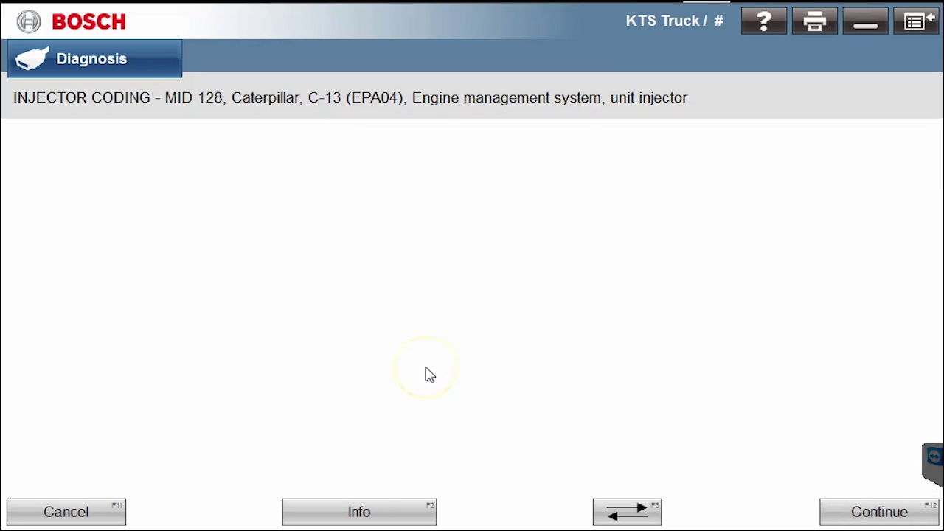
{"action": "left_click", "coordinate": [518, 461]}
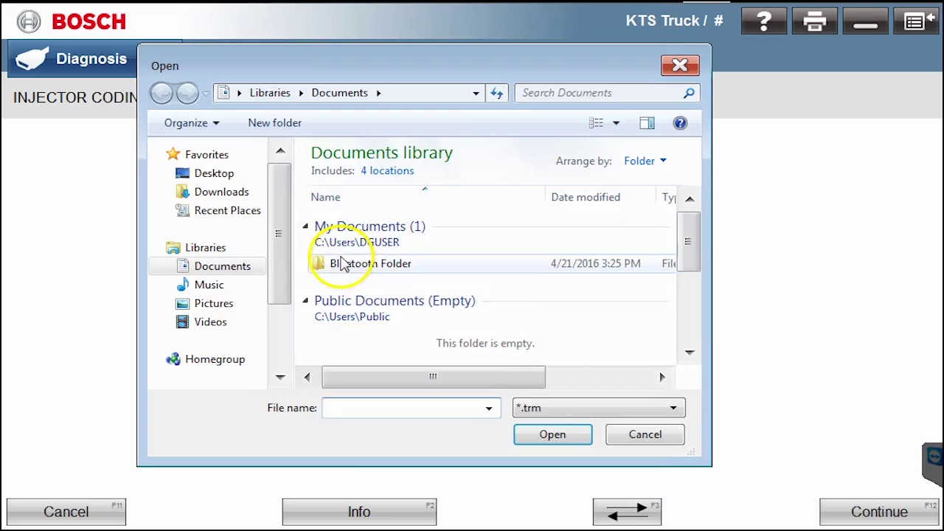
{"action": "left_click_drag", "start_coordinate": [283, 259], "coordinate": [247, 343]}
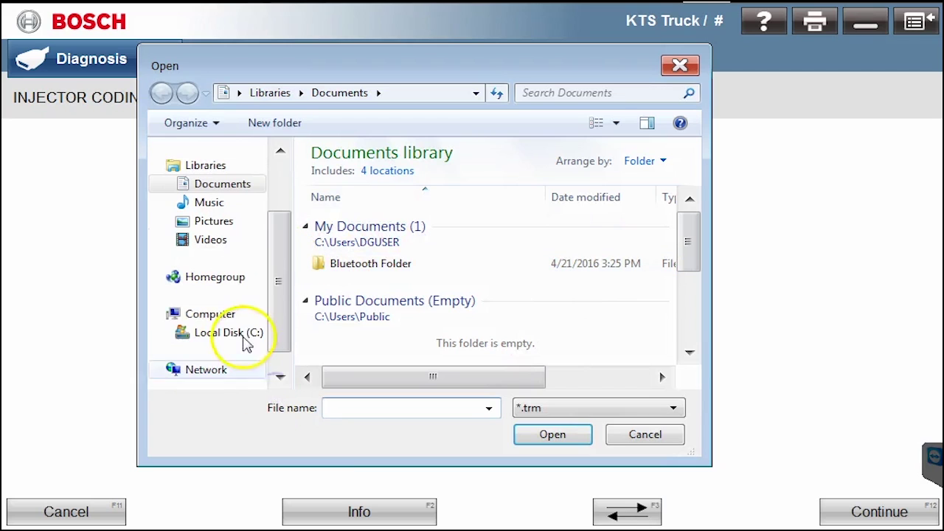
{"action": "left_click", "coordinate": [675, 69]}
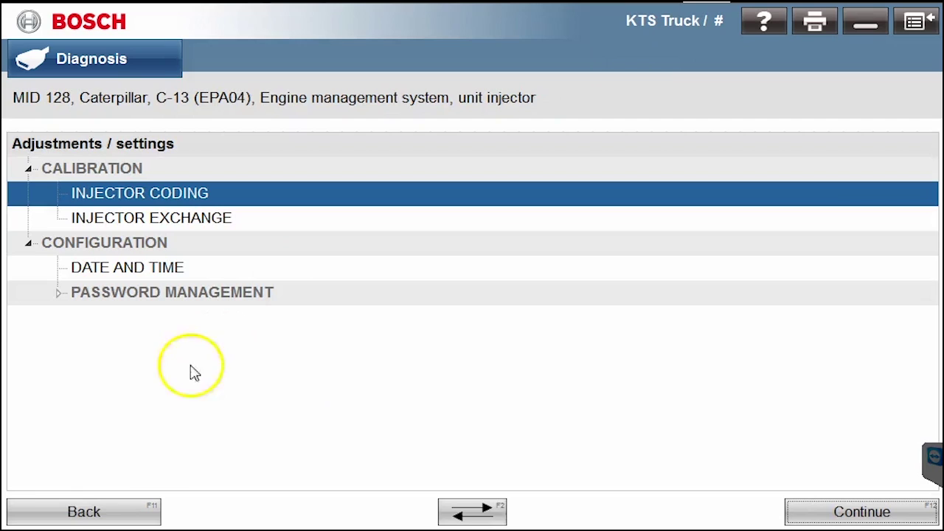
{"action": "left_click", "coordinate": [53, 512]}
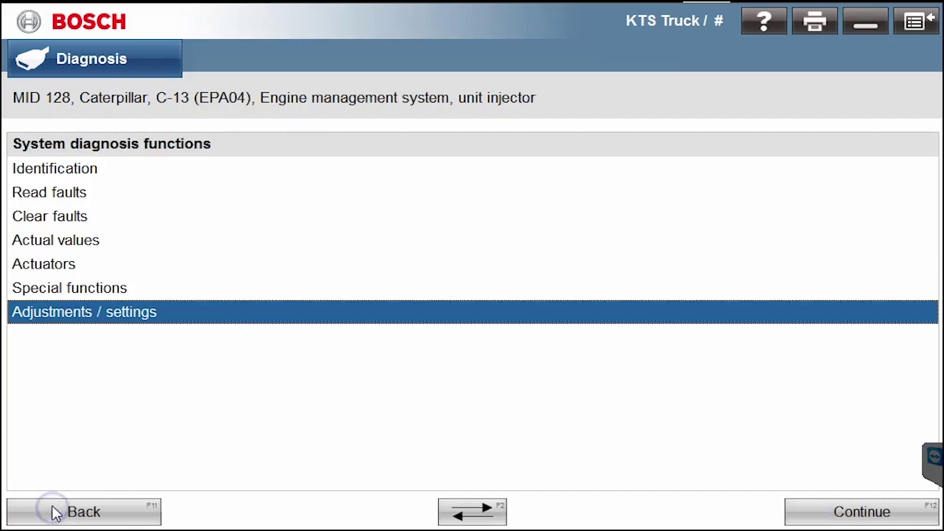